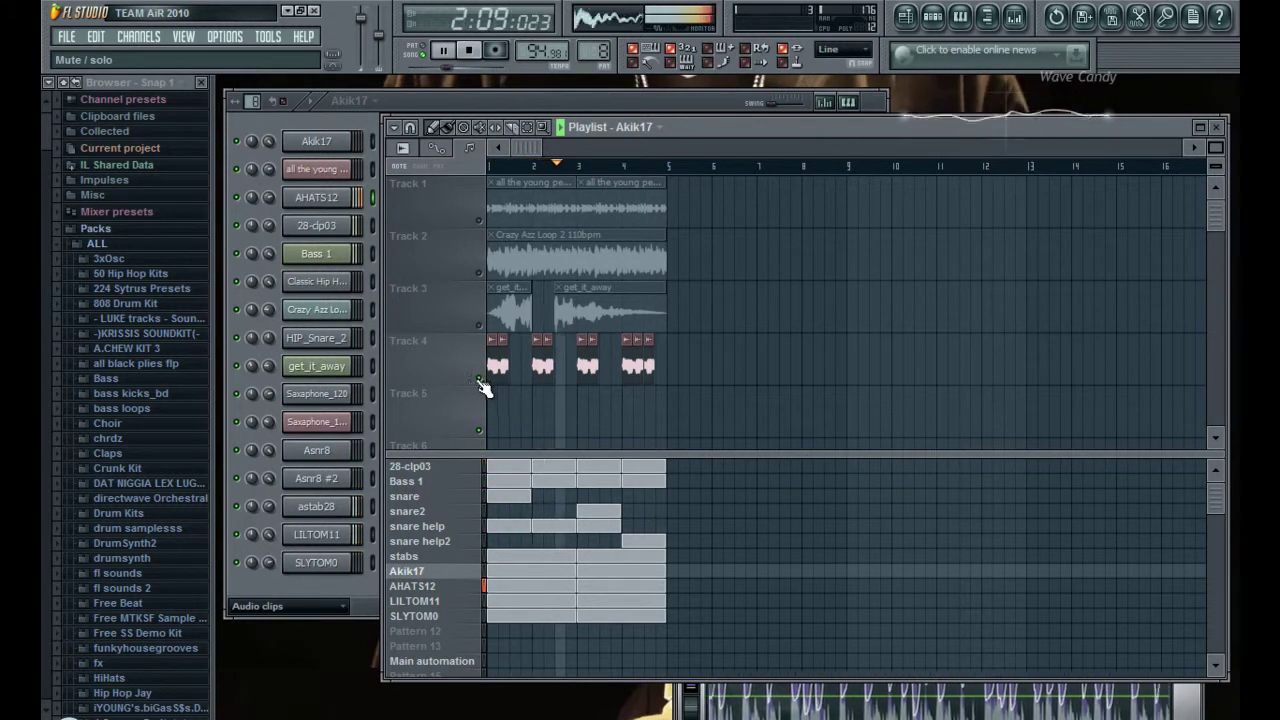
# - Select the stabs pattern and mute its astab28 channel to audition the beat without it
pyautogui.click(445, 620)
pyautogui.click(430, 557)
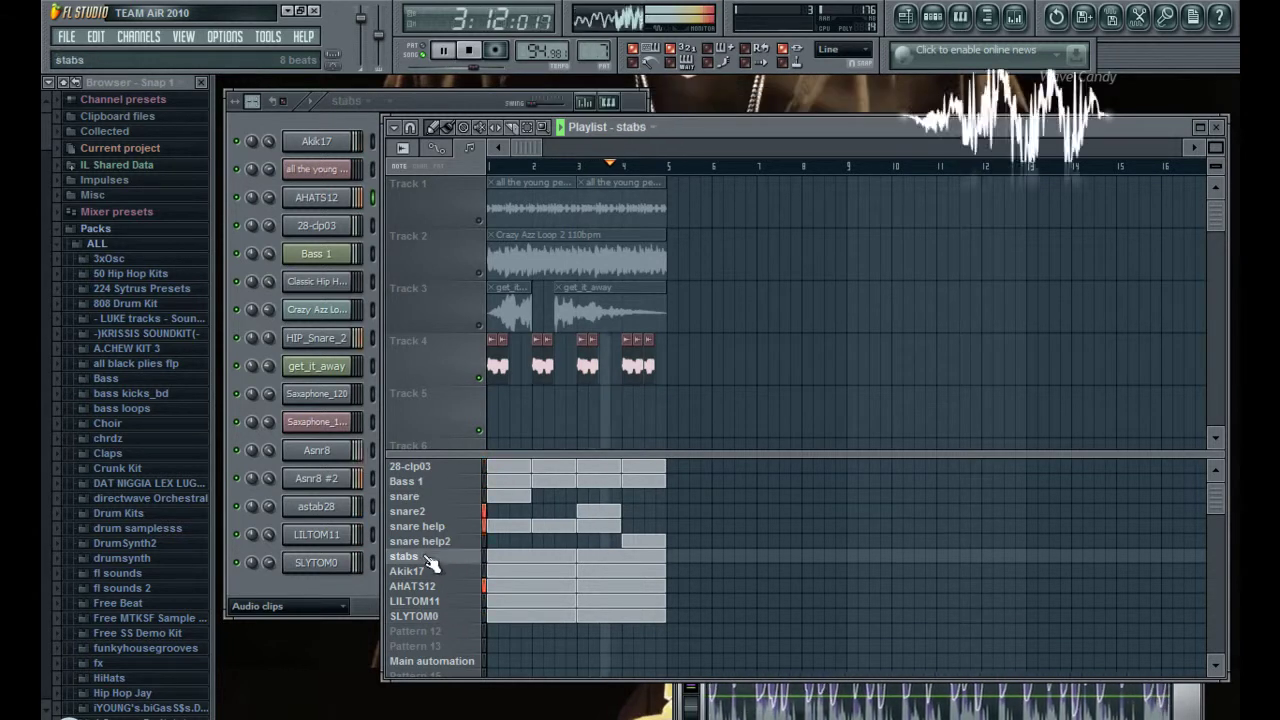
pyautogui.click(238, 507)
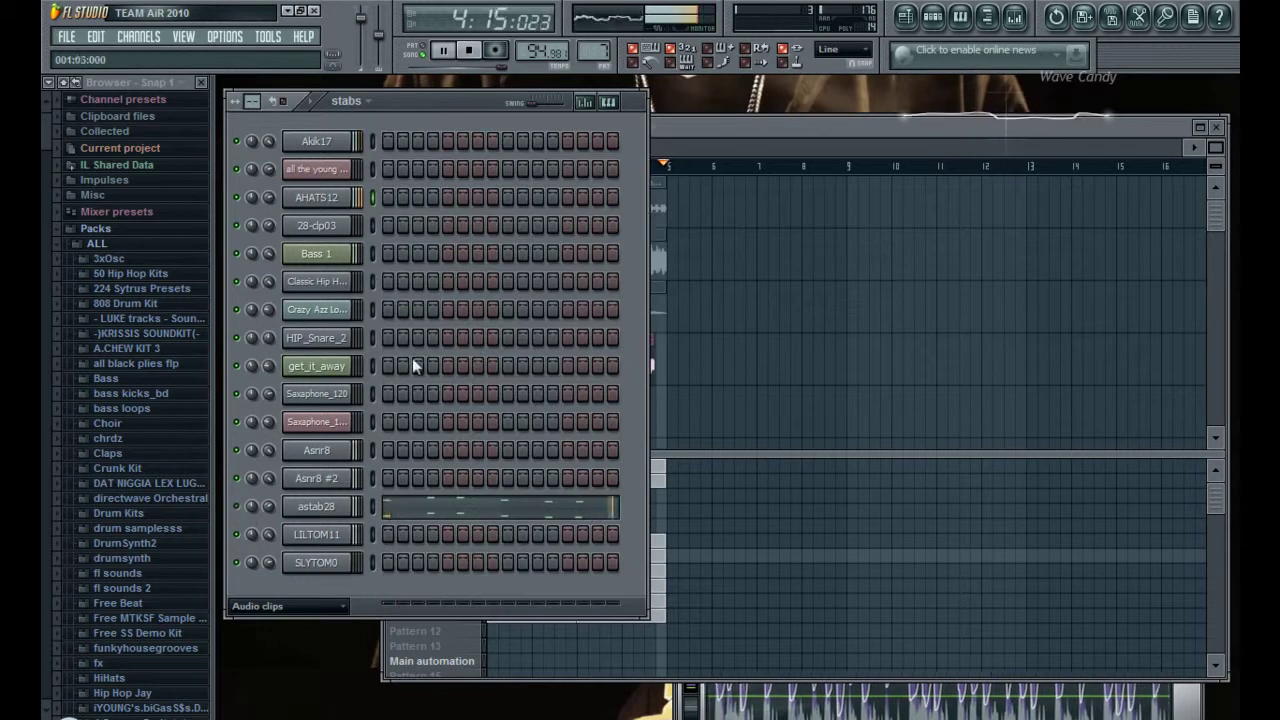
pyautogui.click(745, 126)
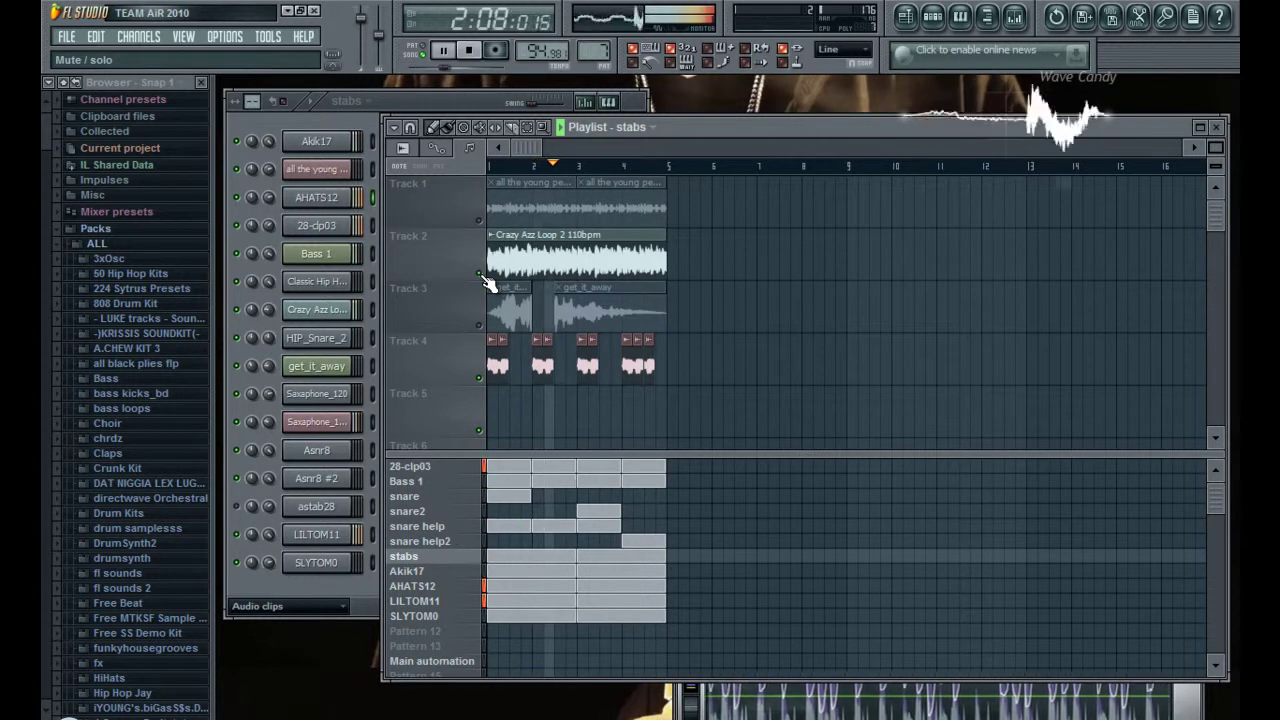
# - Add Fruity Multiband Compressor to effect slot 2 of the Master mixer track and load one of its presets
pyautogui.click(1014, 16)
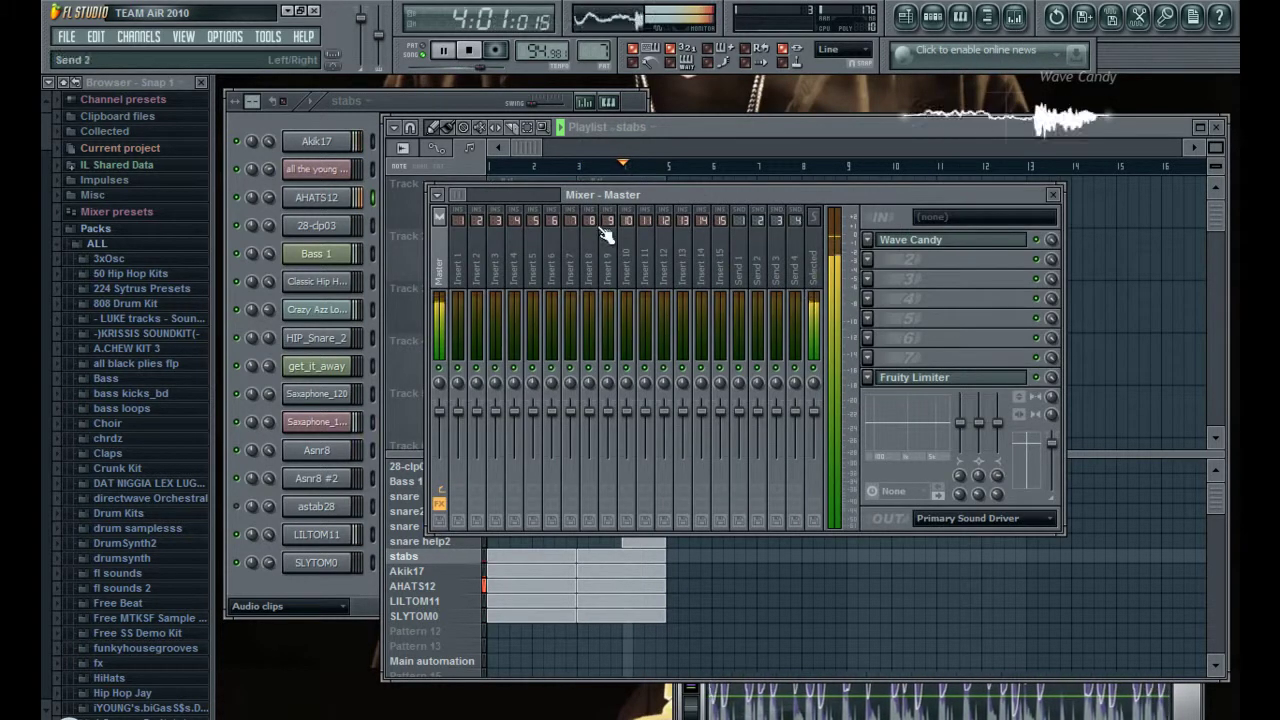
pyautogui.click(870, 258)
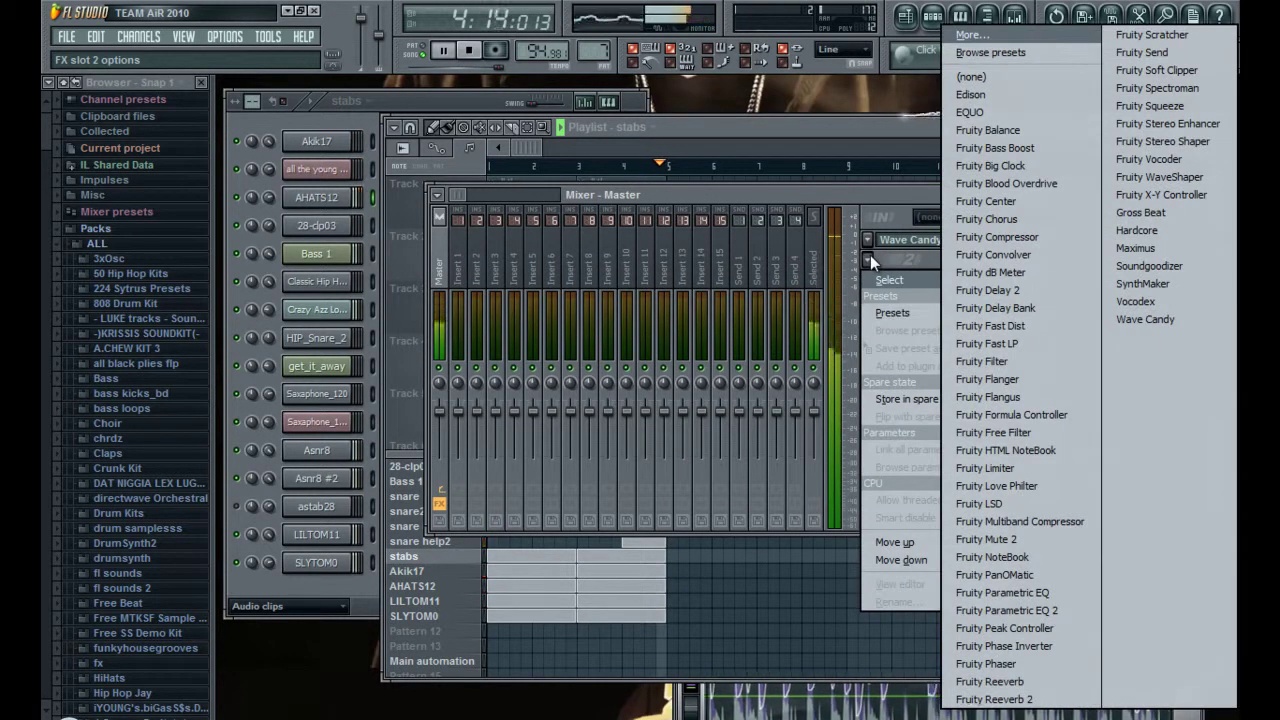
pyautogui.click(1033, 522)
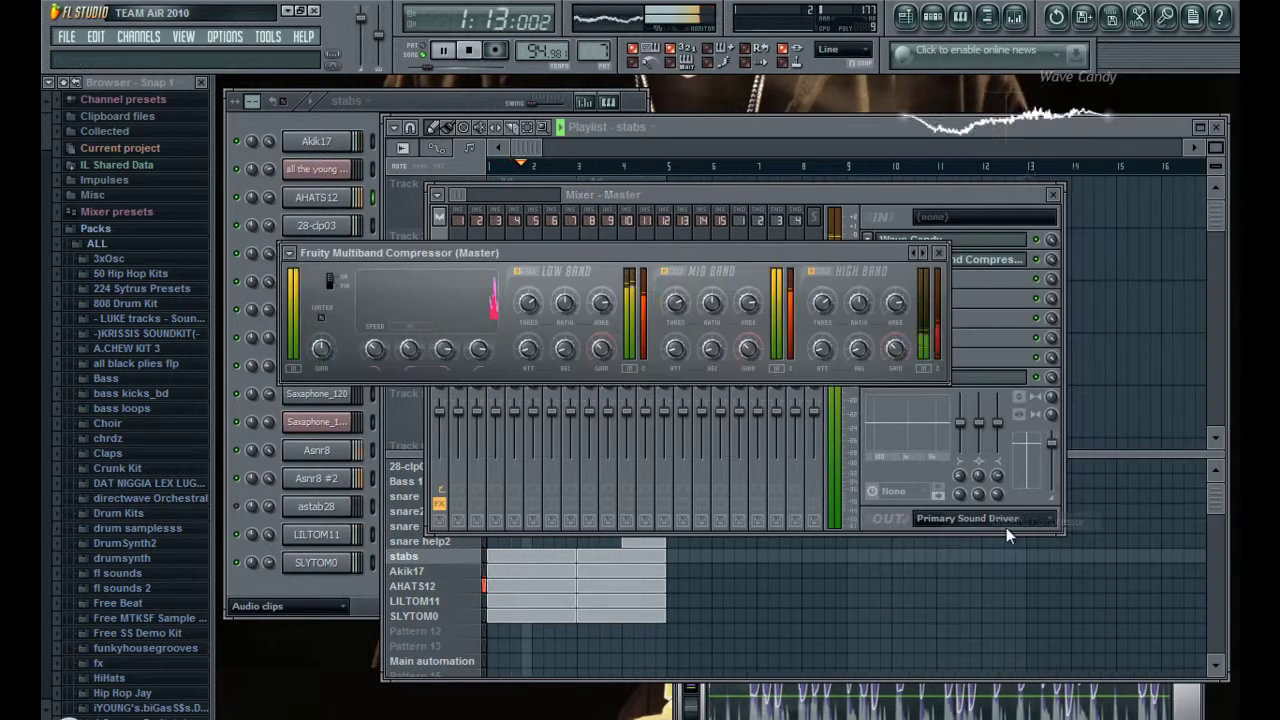
pyautogui.rightClick(917, 253)
pyautogui.click(973, 376)
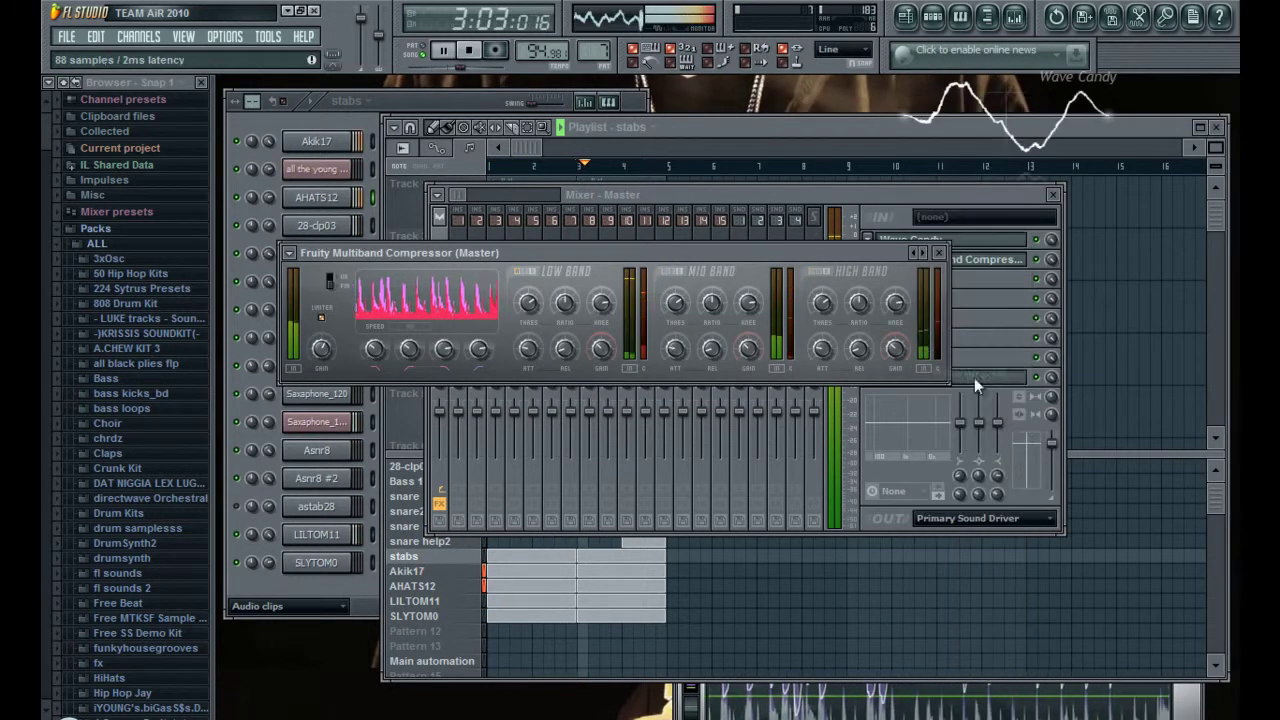
pyautogui.click(943, 262)
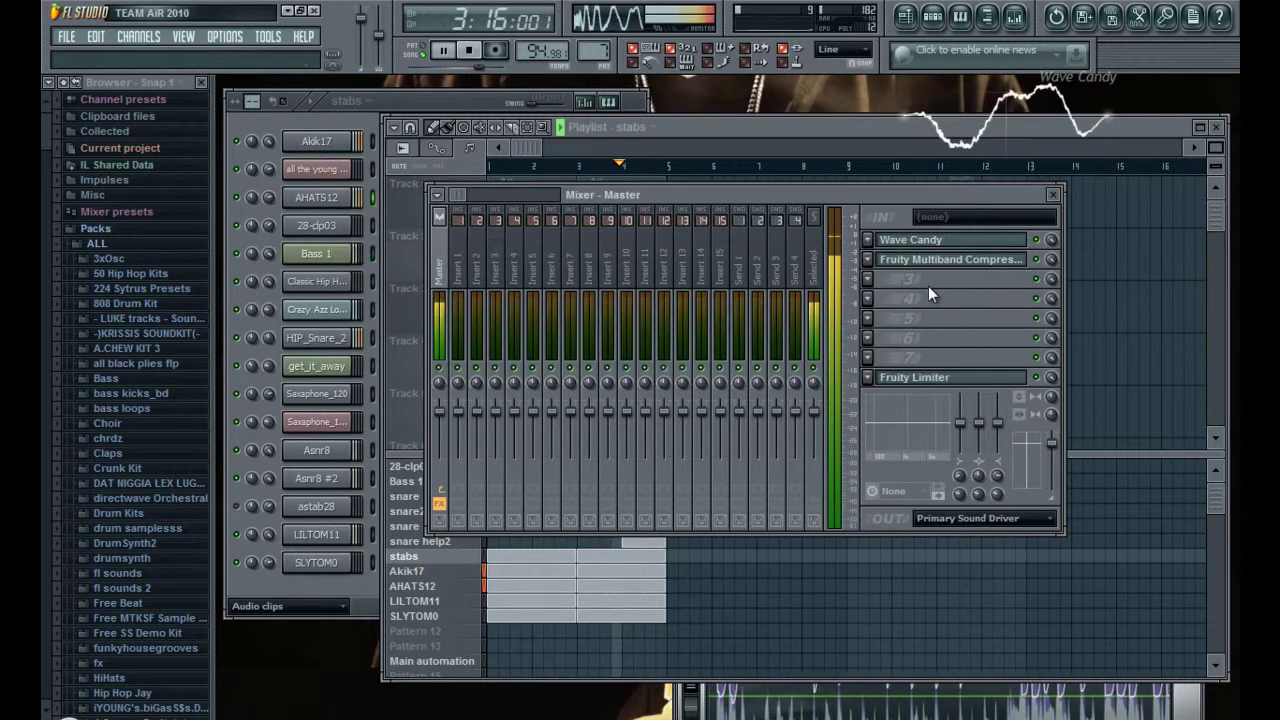
pyautogui.click(1053, 195)
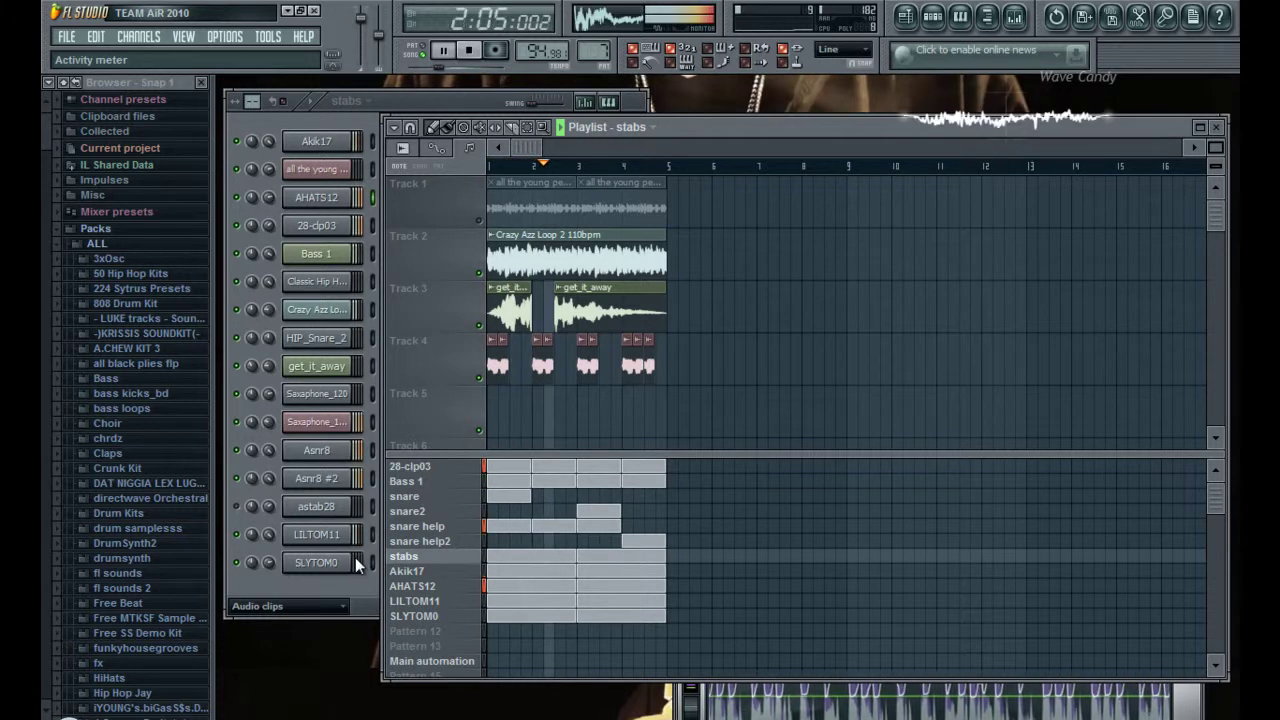
# - Mute Track 3 and Track 2 in the playlist and unmute the astab28 channel
pyautogui.click(480, 327)
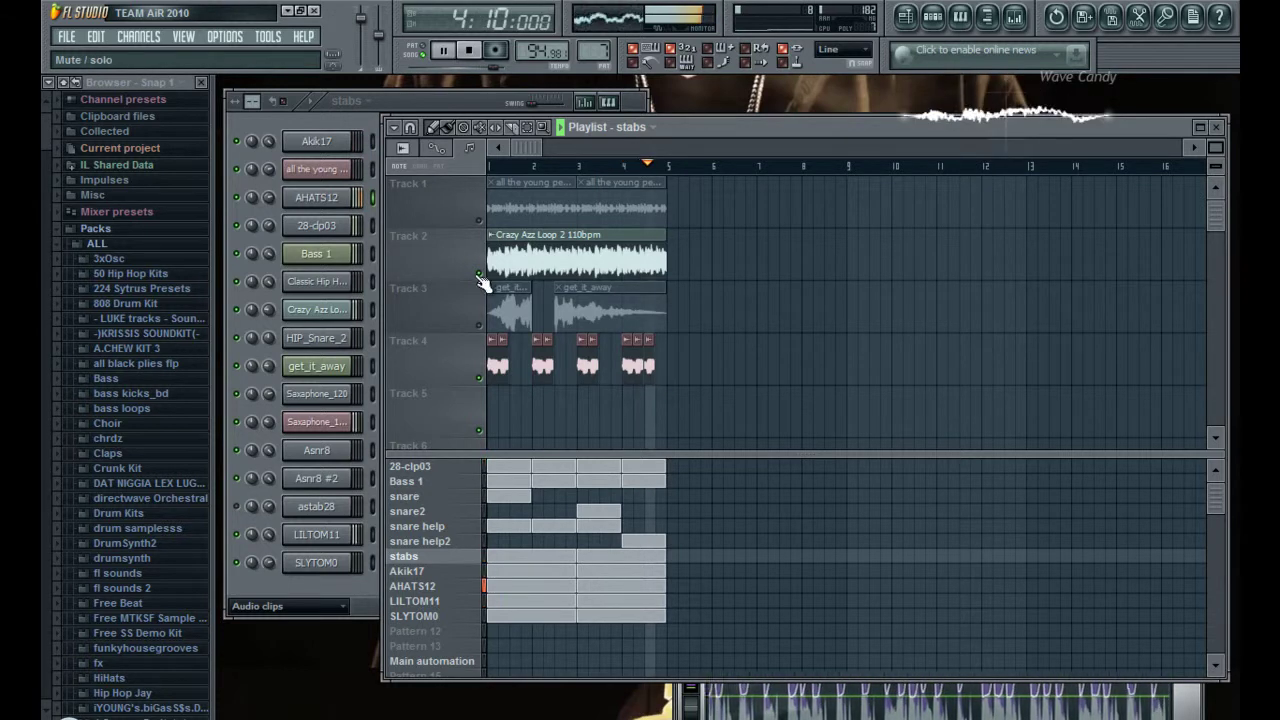
pyautogui.click(245, 512)
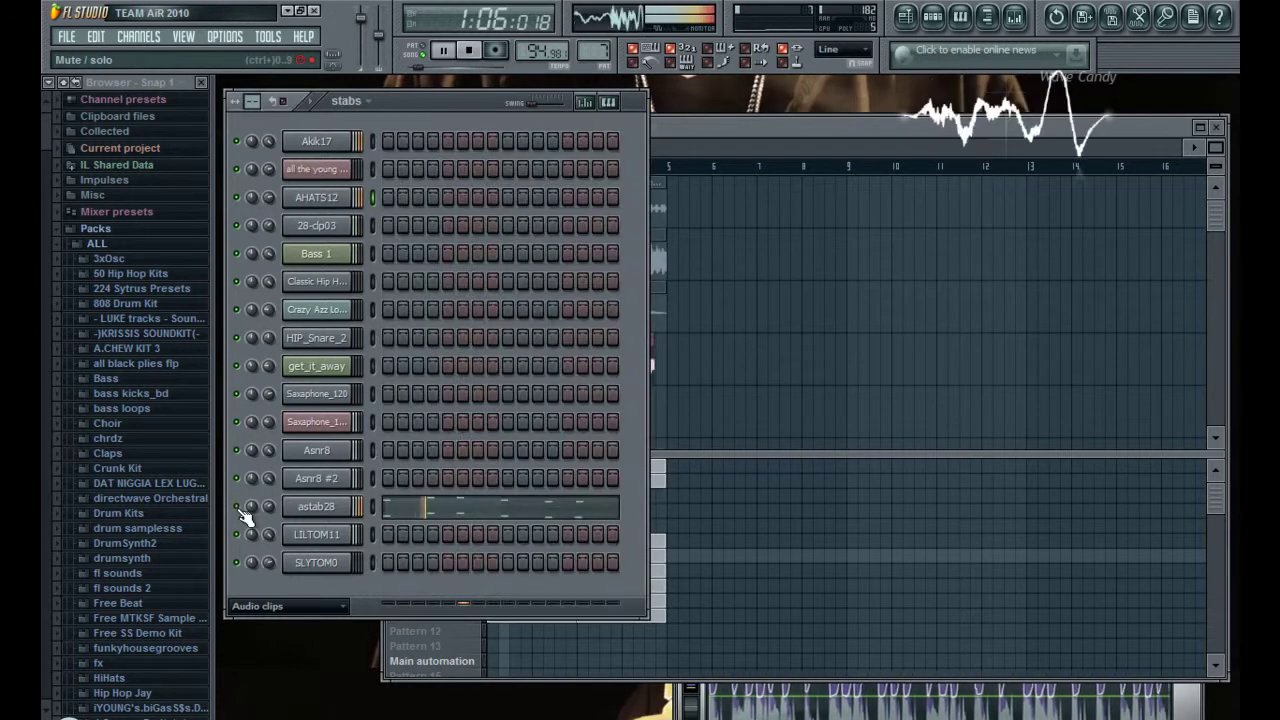
pyautogui.click(730, 125)
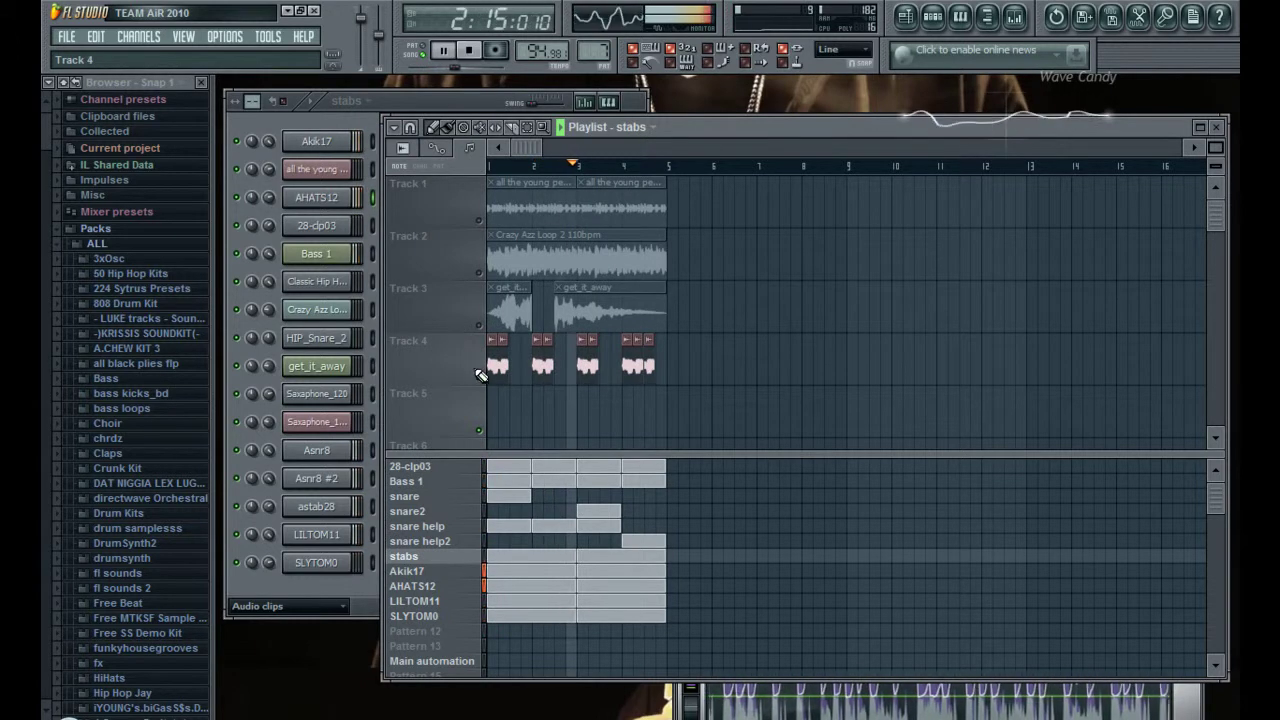
# - Select the snare pattern and link its HIP_Snare_2 channel to mixer track Insert 11
pyautogui.click(450, 497)
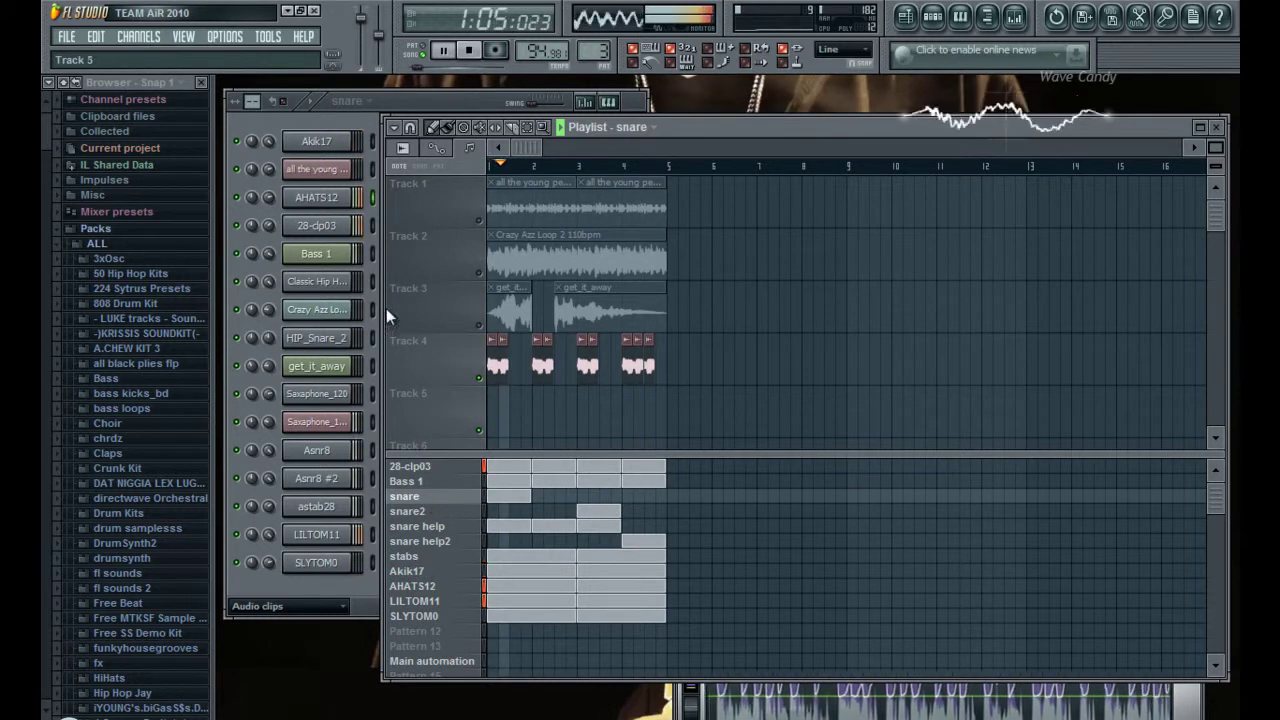
pyautogui.click(298, 588)
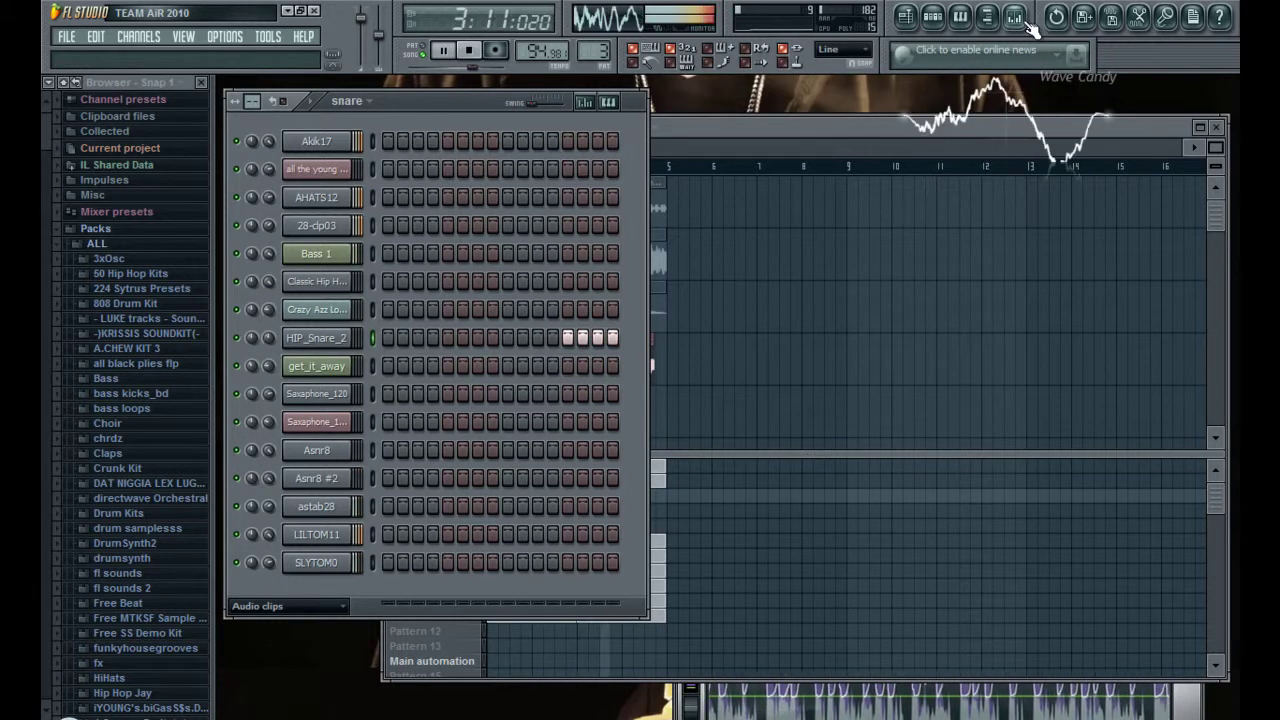
pyautogui.click(1016, 18)
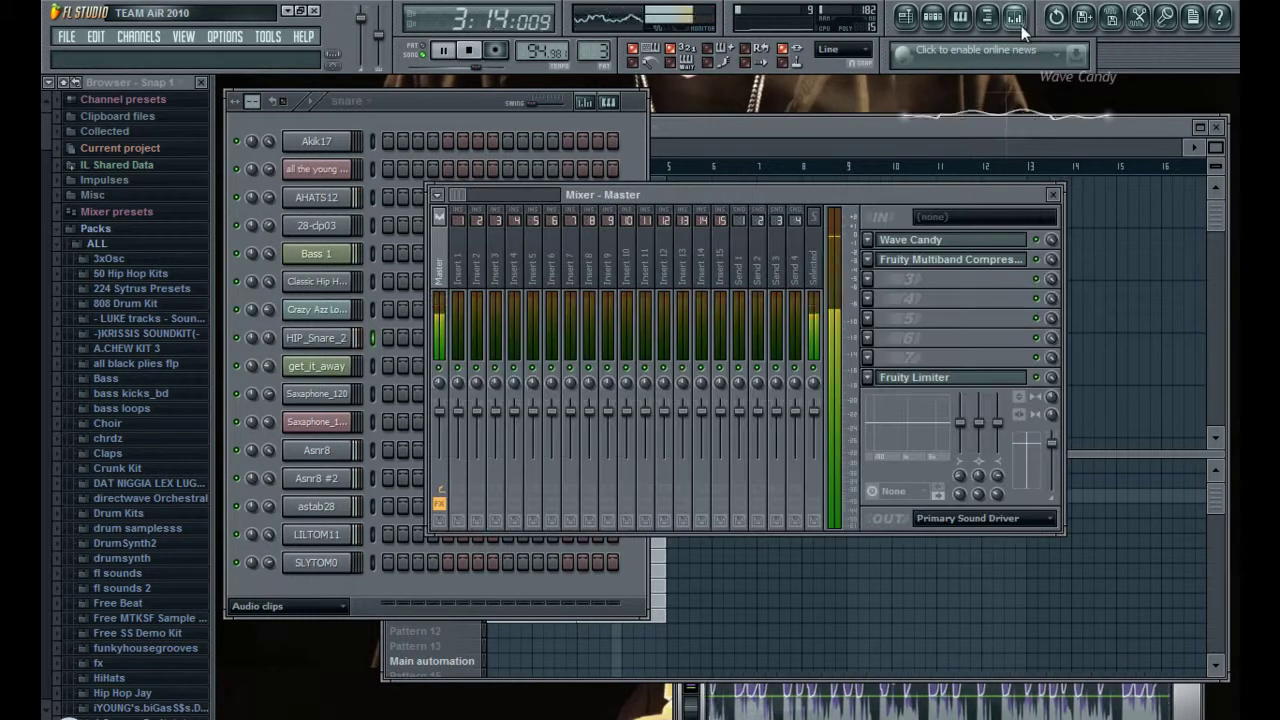
pyautogui.click(645, 276)
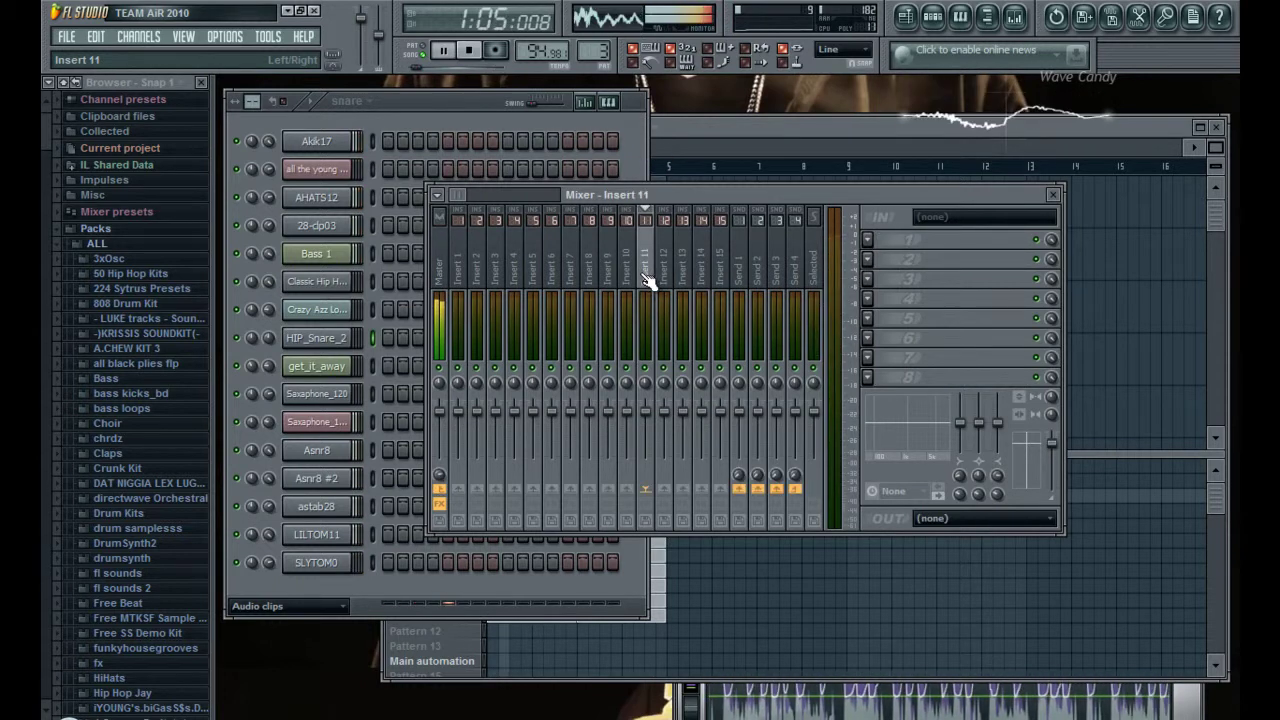
pyautogui.hotkey('ctrl', 'l')
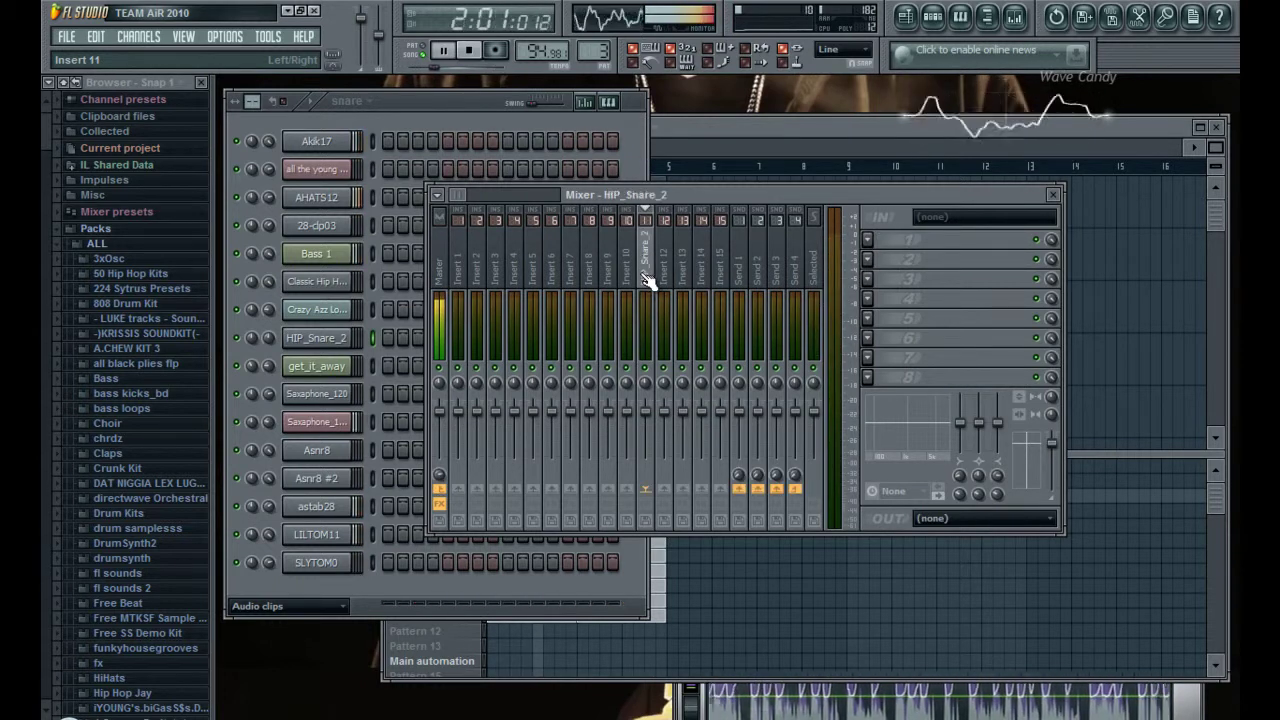
# - Add Fruity Reeverb to slot 1 of the HIP_Snare_2 mixer track with Reverb at 27% and Decay at 0.6 sec
pyautogui.click(867, 239)
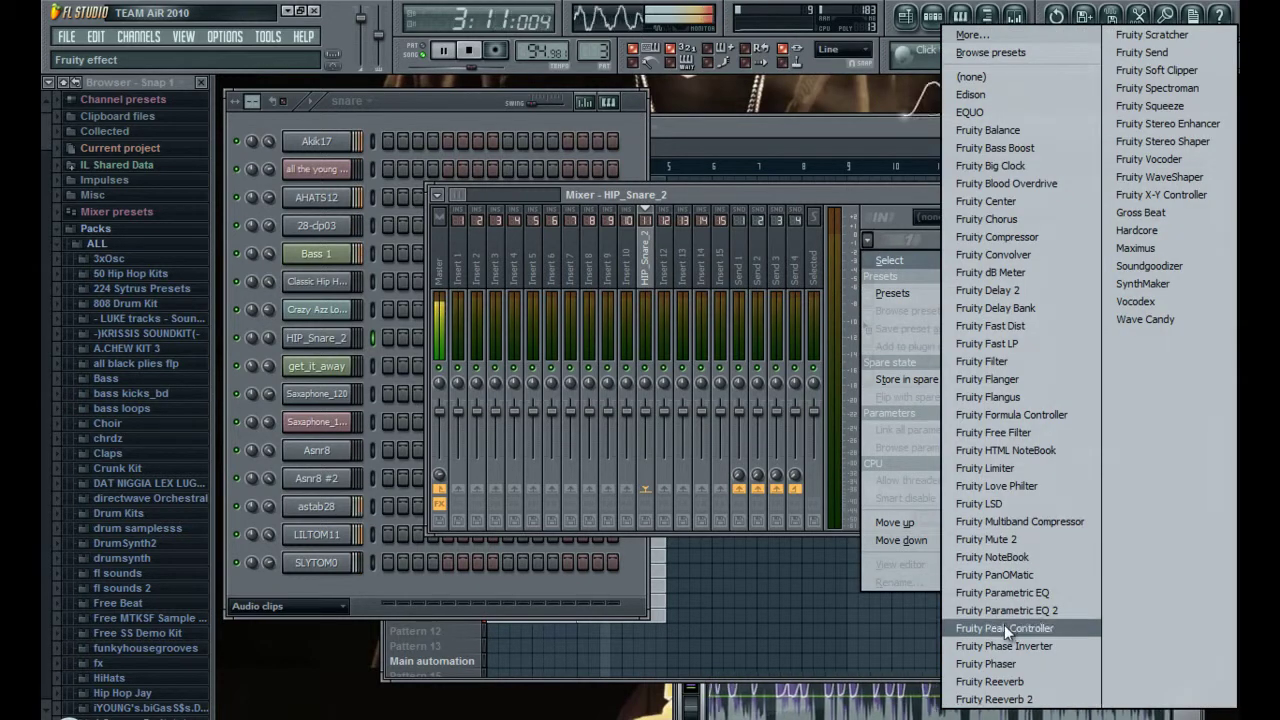
pyautogui.click(1000, 681)
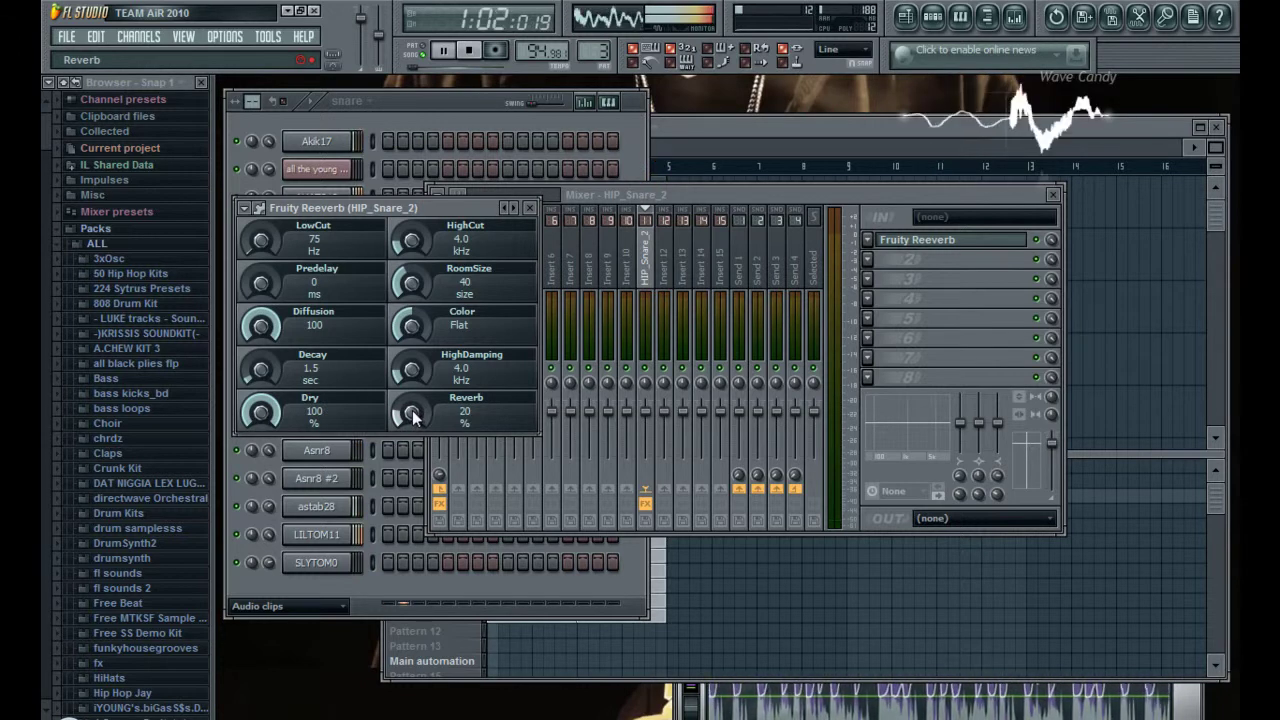
pyautogui.moveTo(414, 416); pyautogui.dragTo(410, 400)
pyautogui.moveTo(264, 368); pyautogui.dragTo(272, 385)
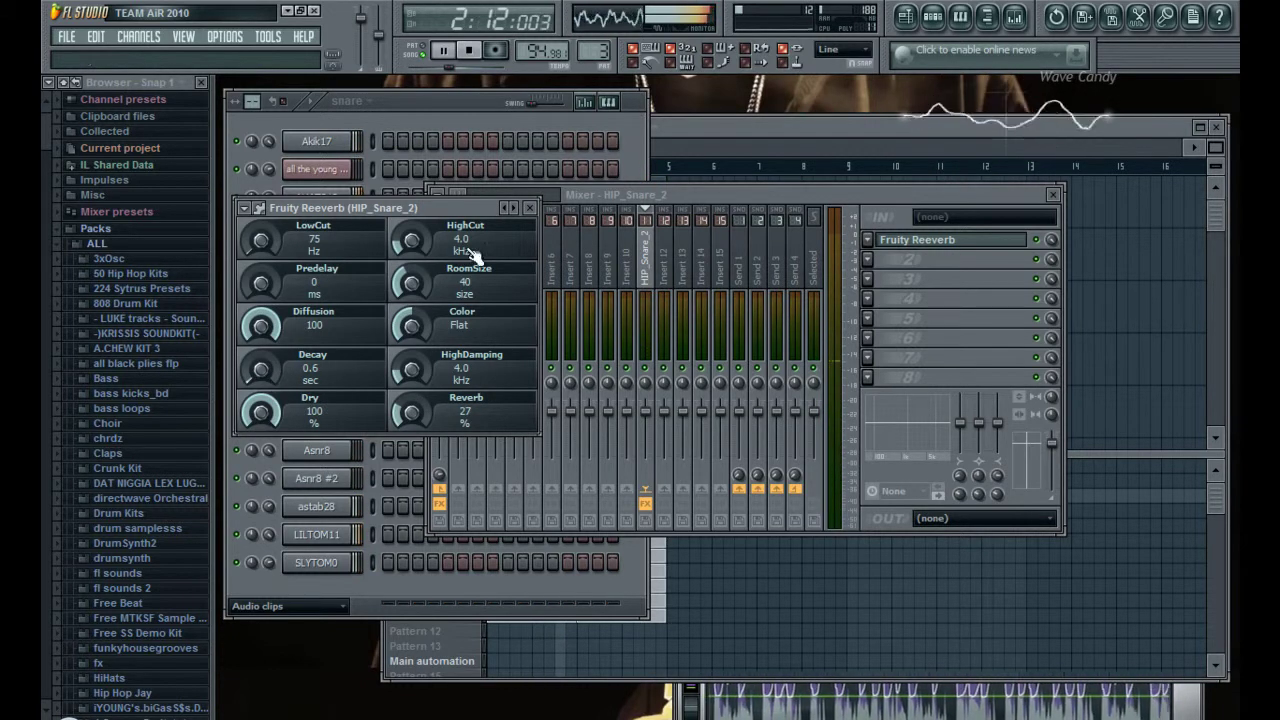
pyautogui.click(530, 207)
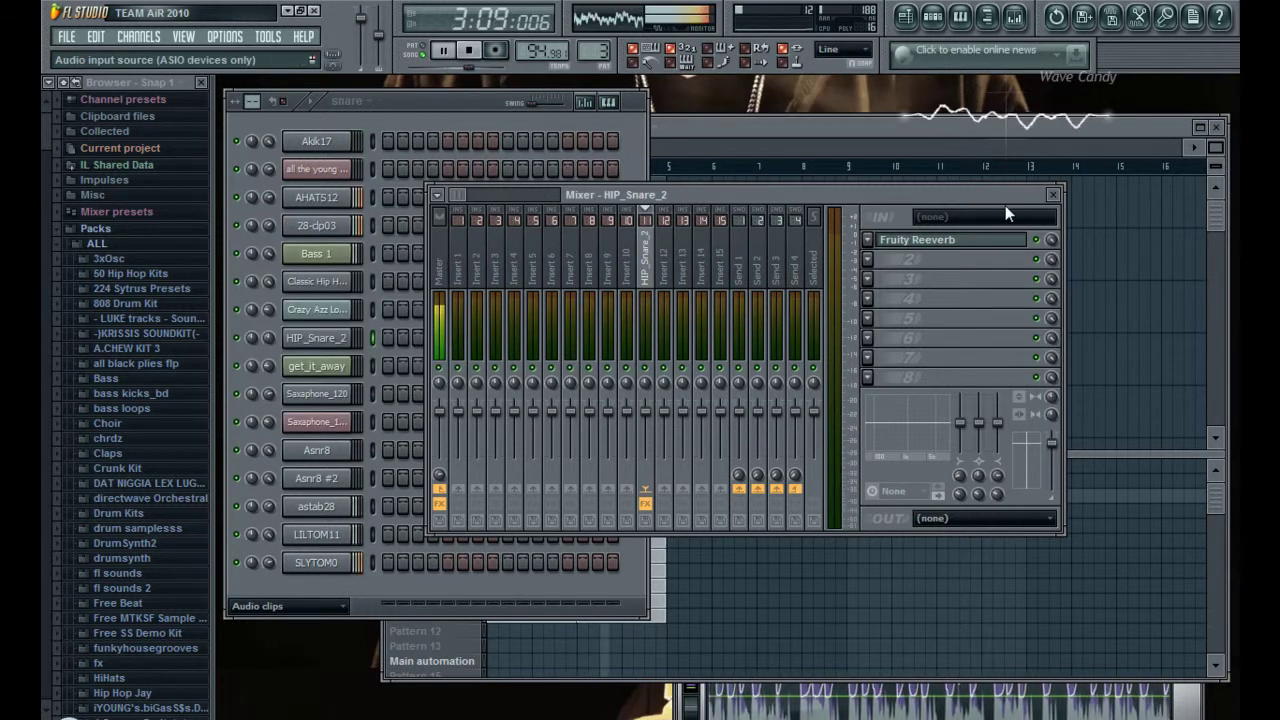
pyautogui.click(1053, 194)
# - Select the snare help pattern and link its Asnr8 channel to mixer track Insert 12
pyautogui.click(782, 127)
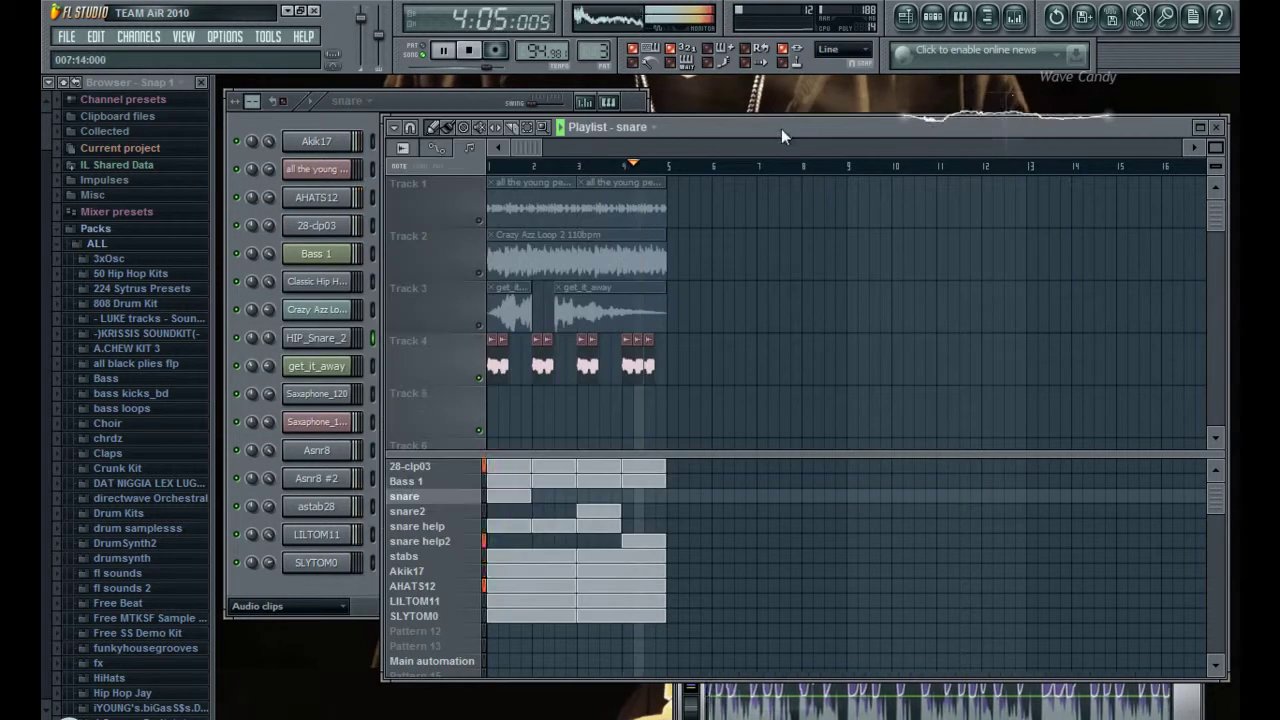
pyautogui.click(444, 528)
pyautogui.click(344, 590)
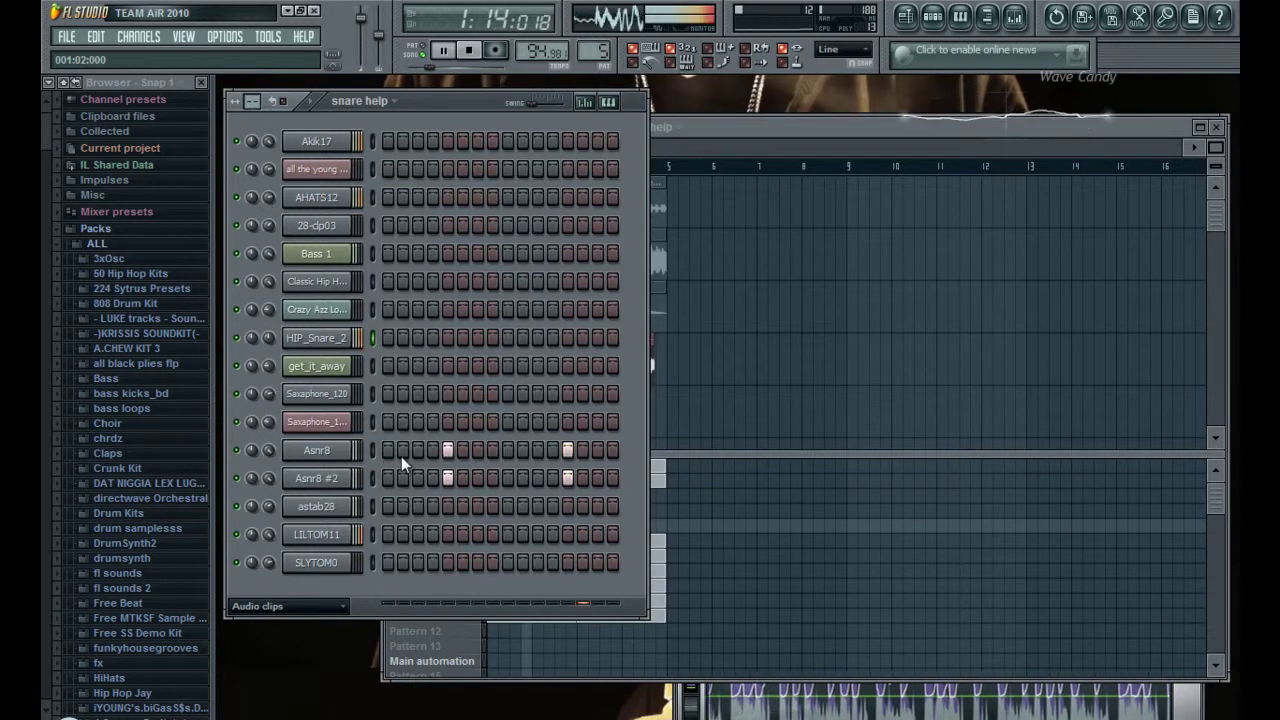
pyautogui.click(373, 452)
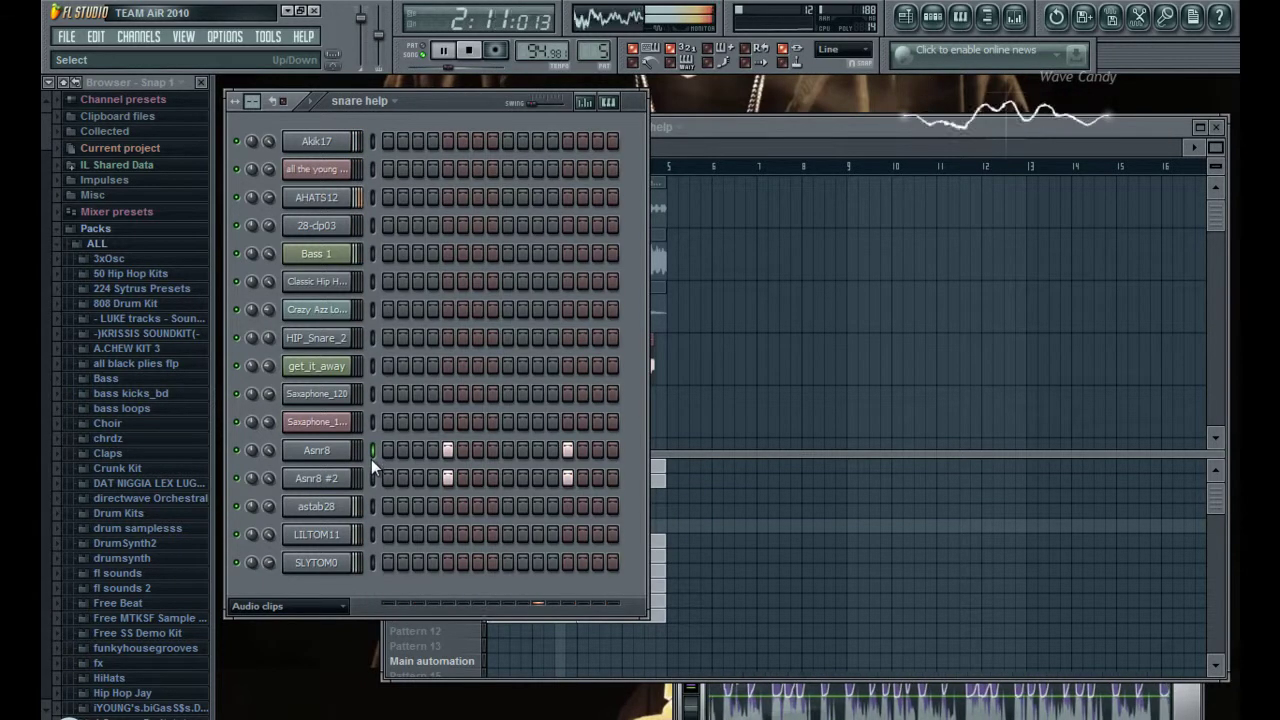
pyautogui.click(1014, 17)
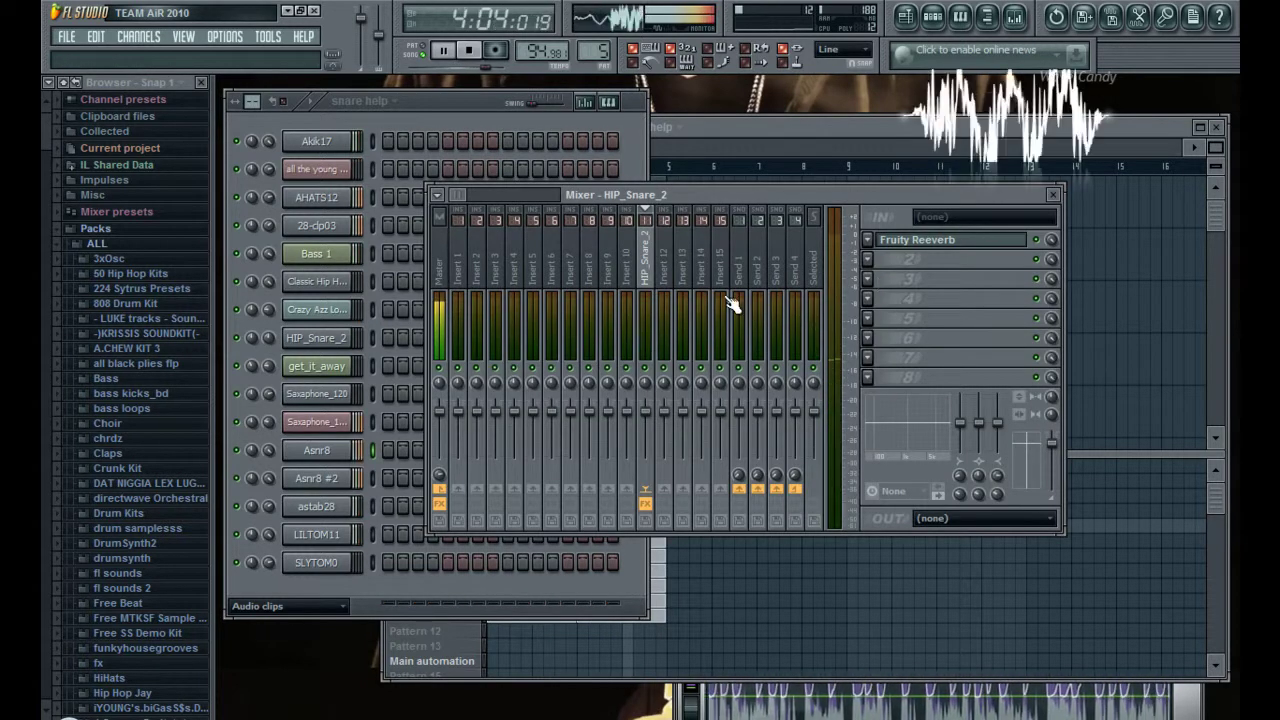
pyautogui.click(671, 290)
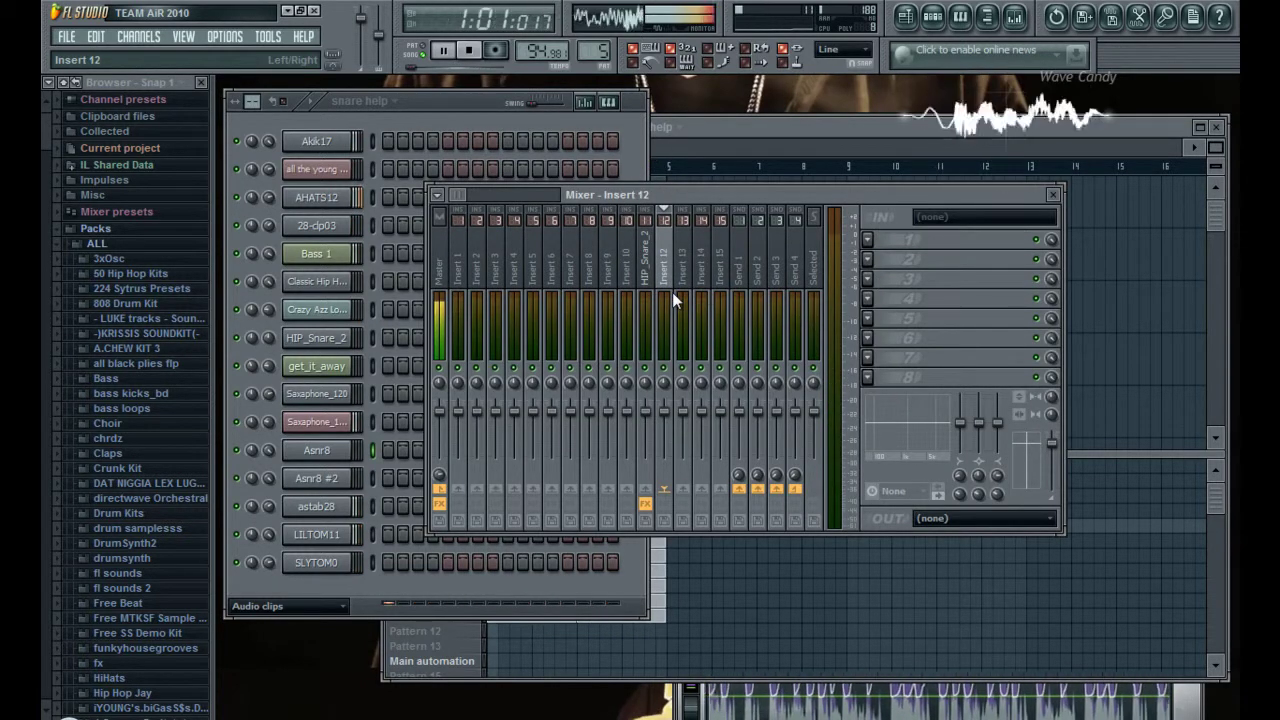
pyautogui.hotkey('ctrl', 'l')
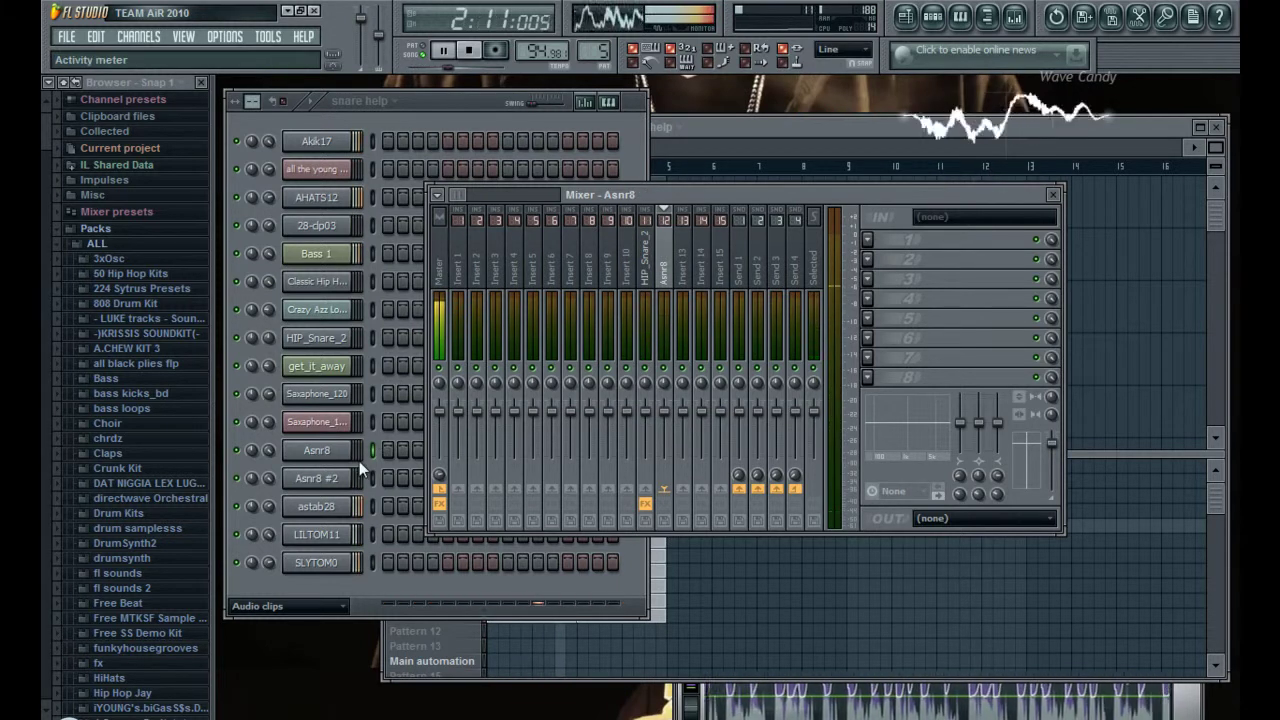
# - Route the Asnr8 #2 channel to the same mixer track as Asnr8
pyautogui.click(338, 479)
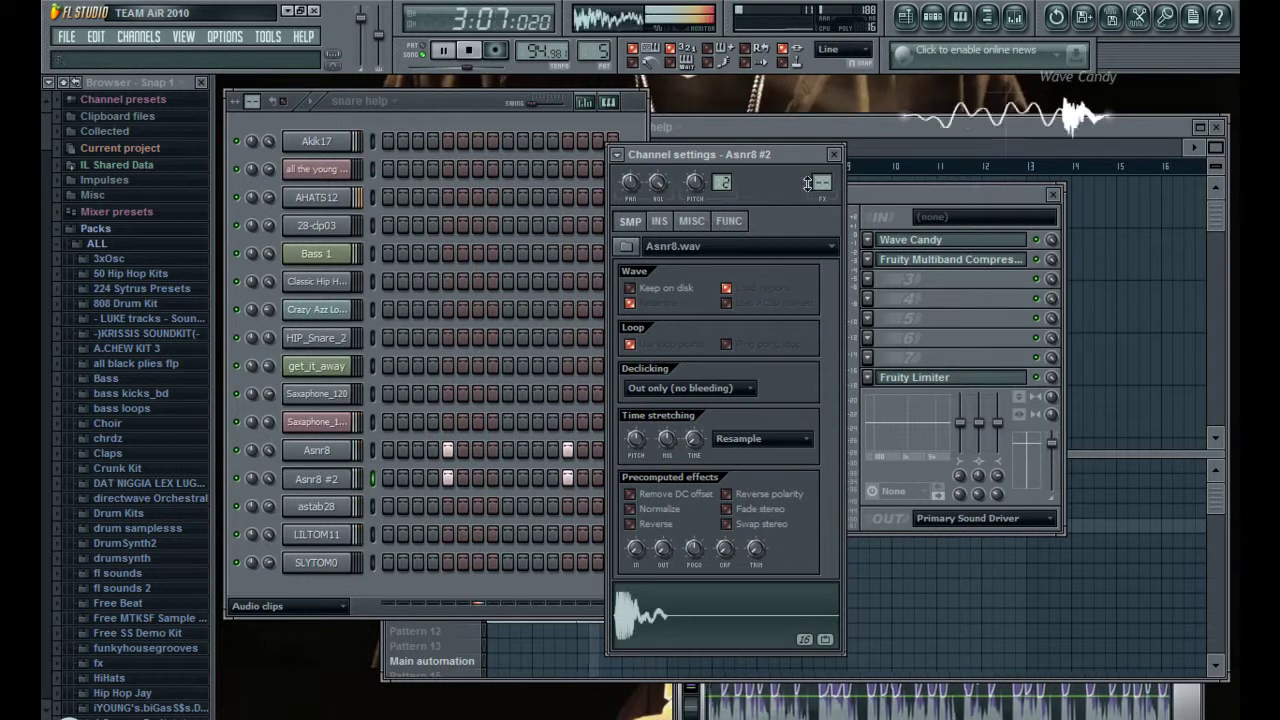
pyautogui.moveTo(821, 183); pyautogui.dragTo(806, 90)
pyautogui.click(835, 156)
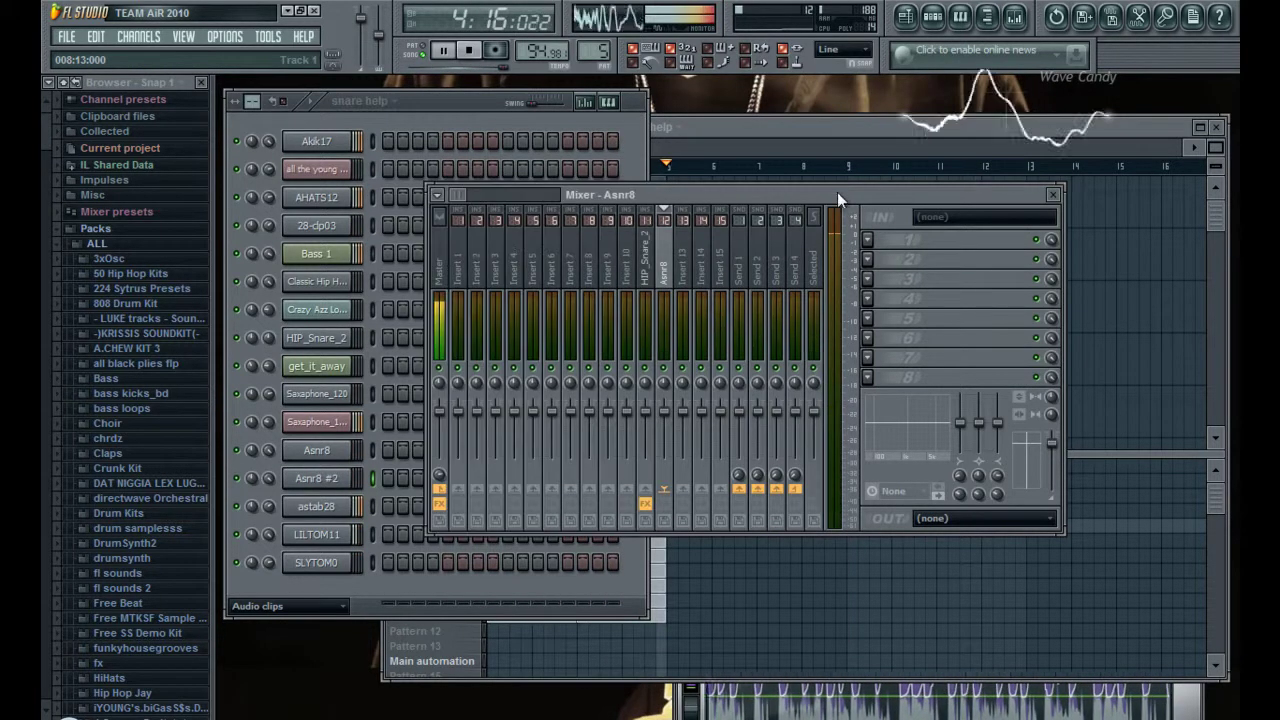
# - Add Fruity Multiband Compressor to slot 1 of the Asnr8 mixer track and load its General purpose preset
pyautogui.click(867, 240)
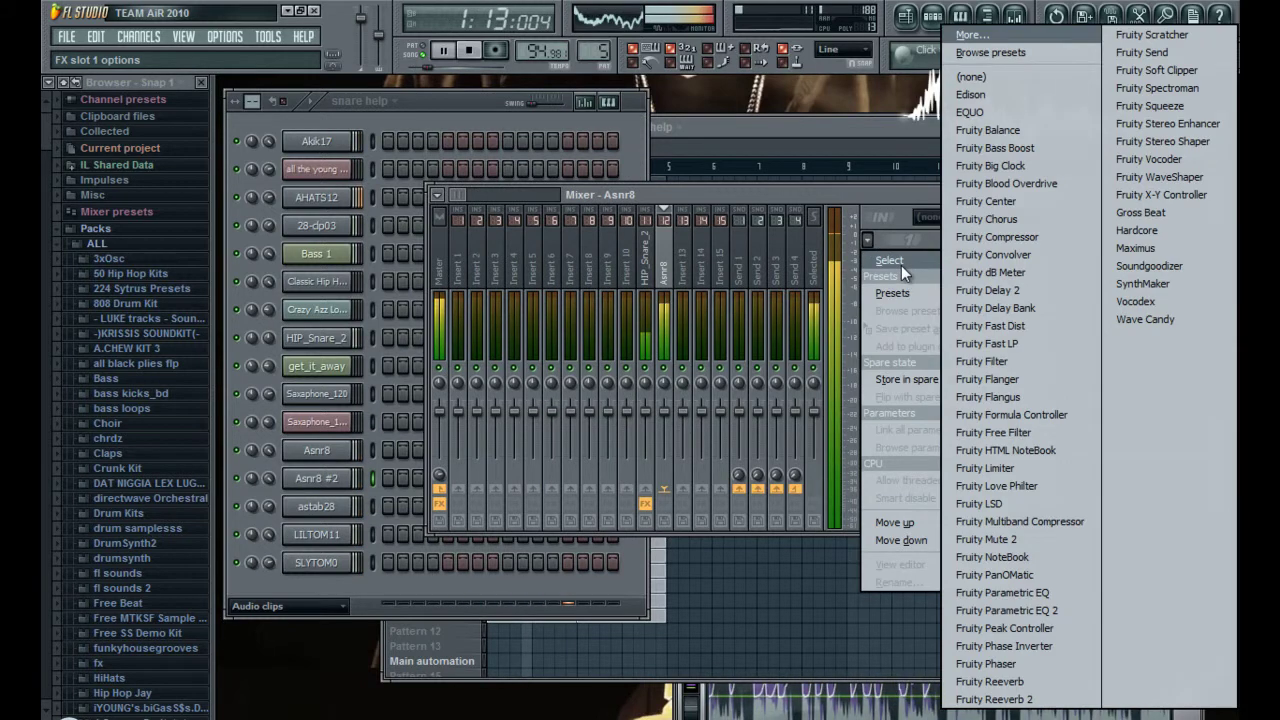
pyautogui.click(1020, 521)
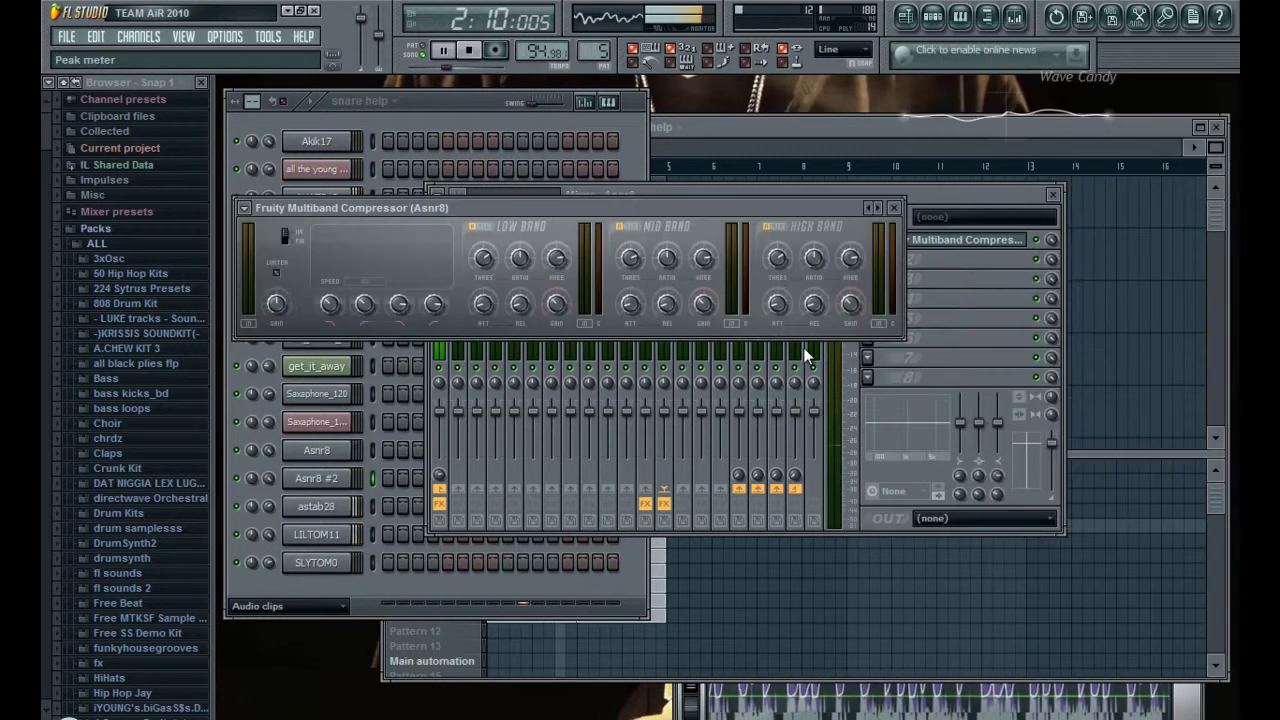
pyautogui.rightClick(877, 208)
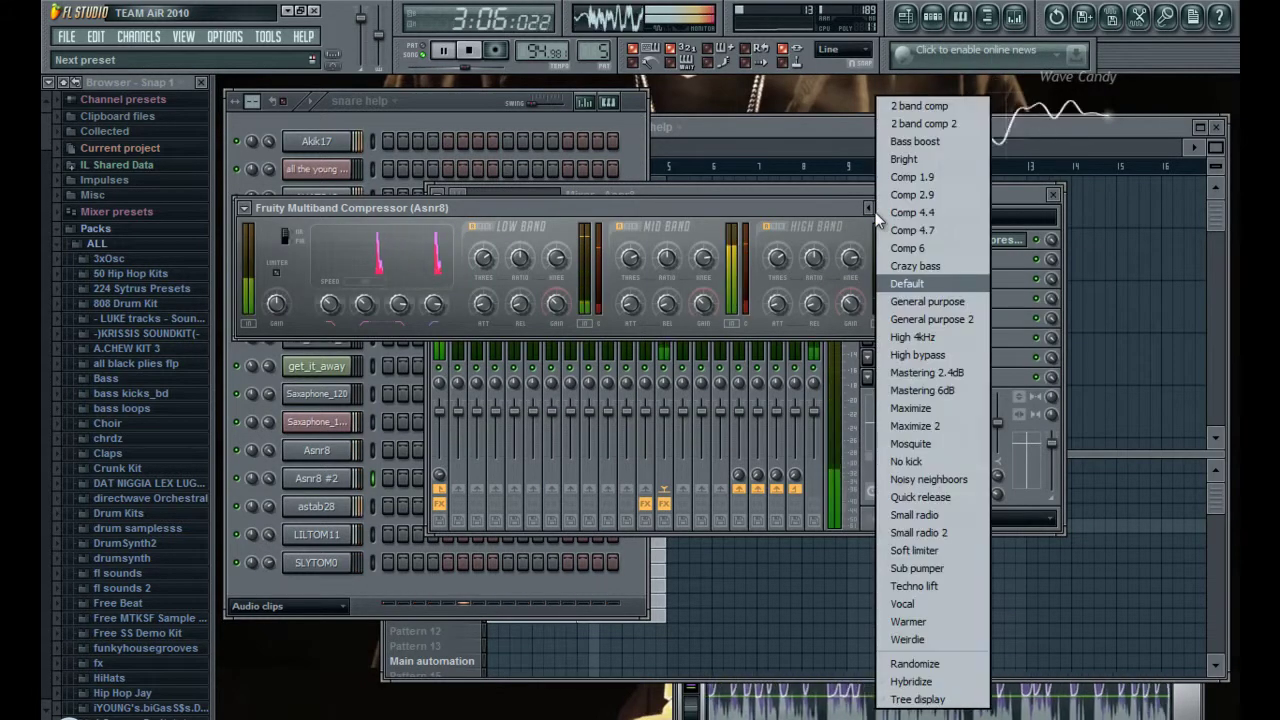
pyautogui.click(927, 301)
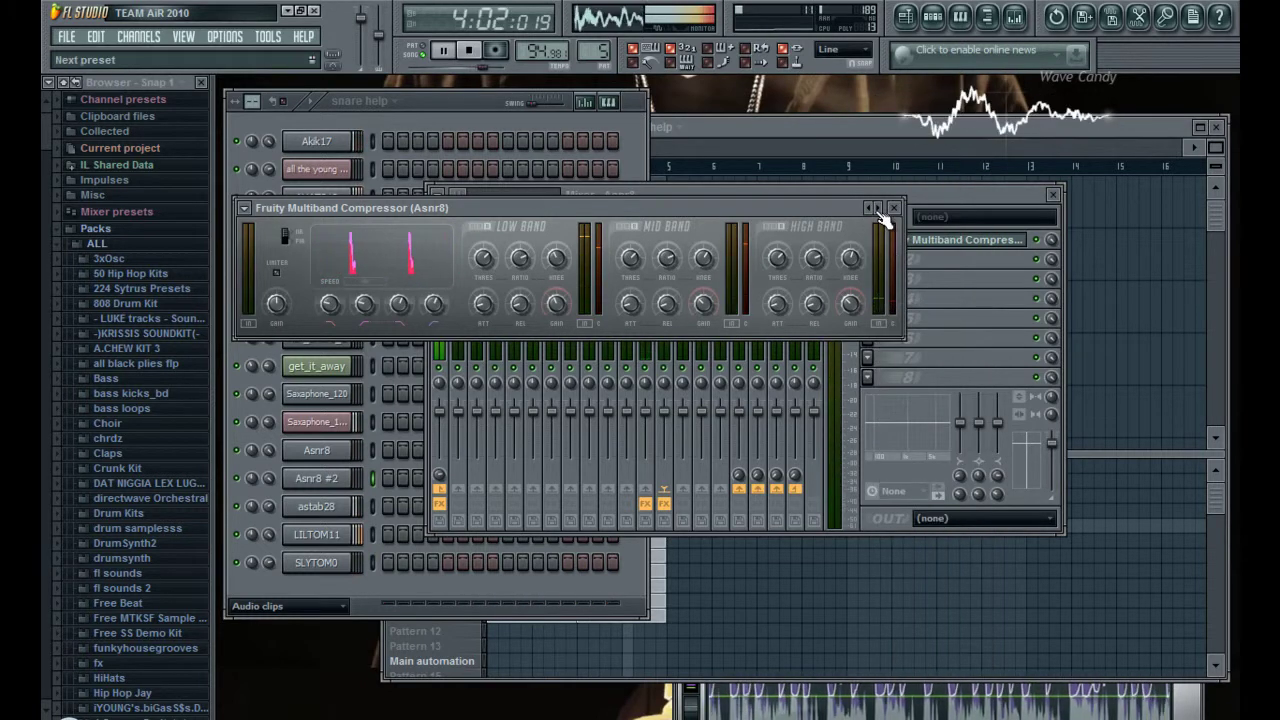
pyautogui.click(894, 208)
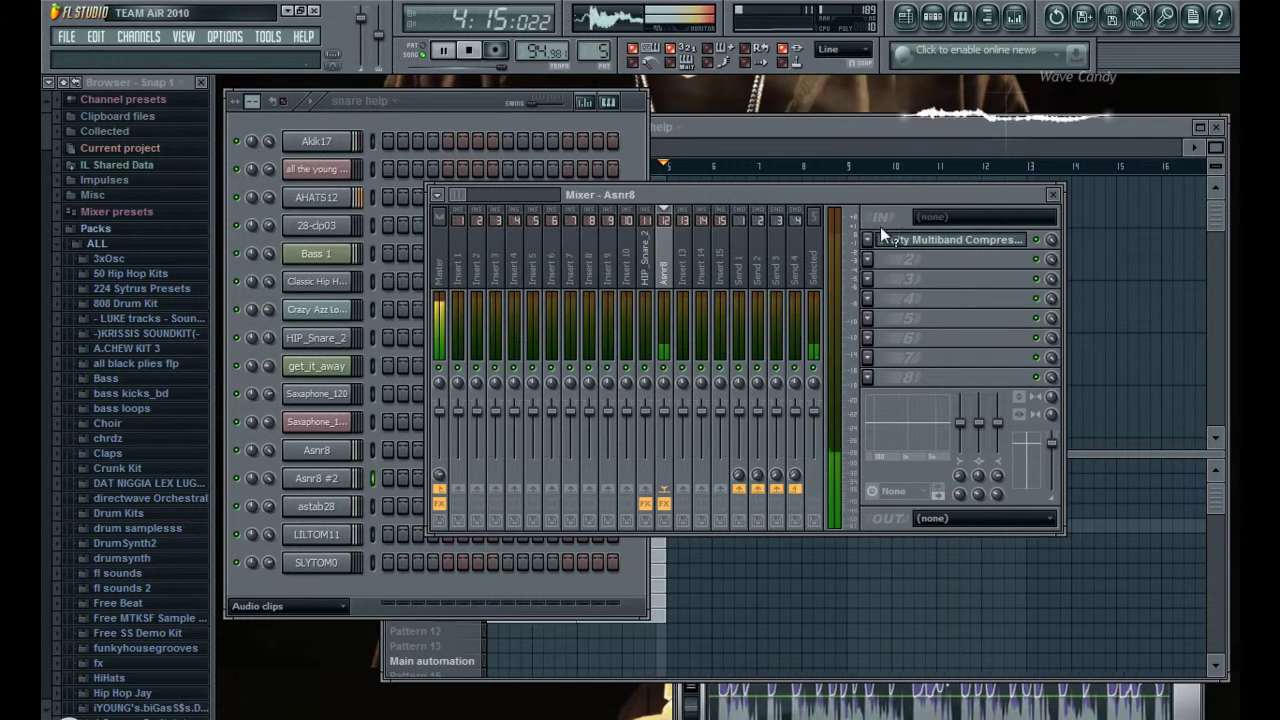
# - Add Fruity Reeverb to slot 2 of the Asnr8 mixer track and adjust its Reverb and Decay amounts
pyautogui.click(868, 258)
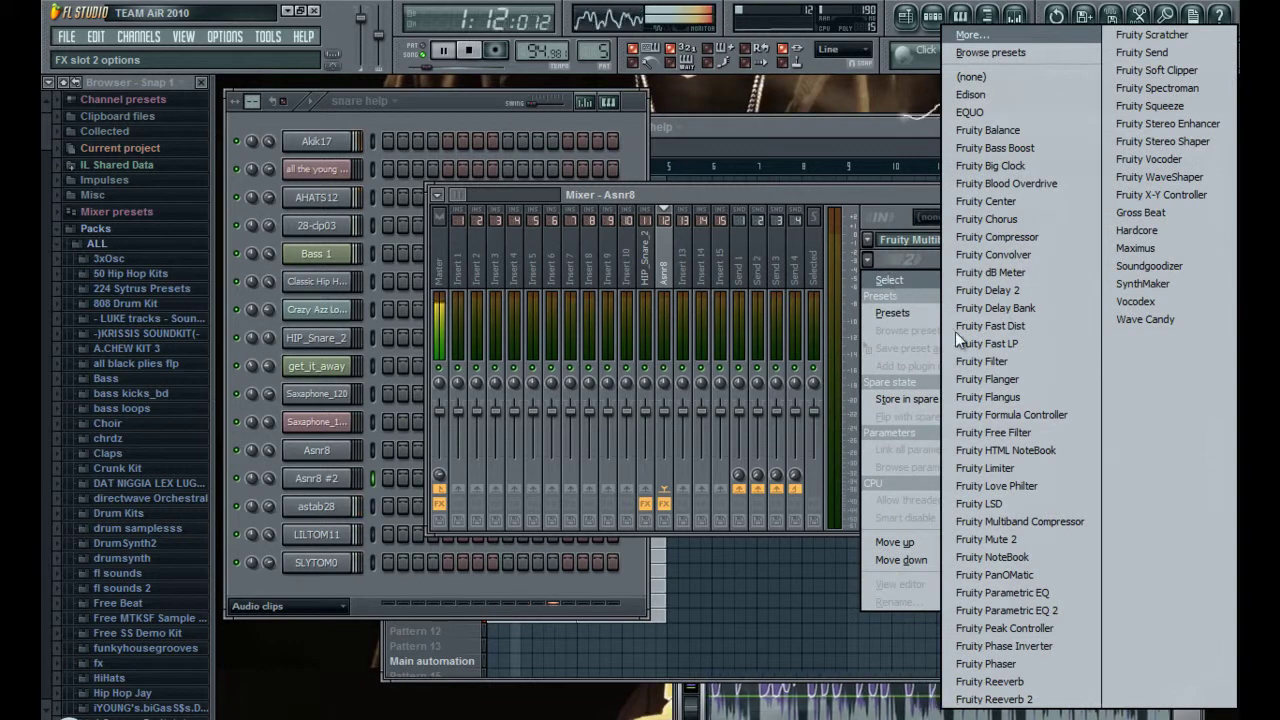
pyautogui.click(990, 681)
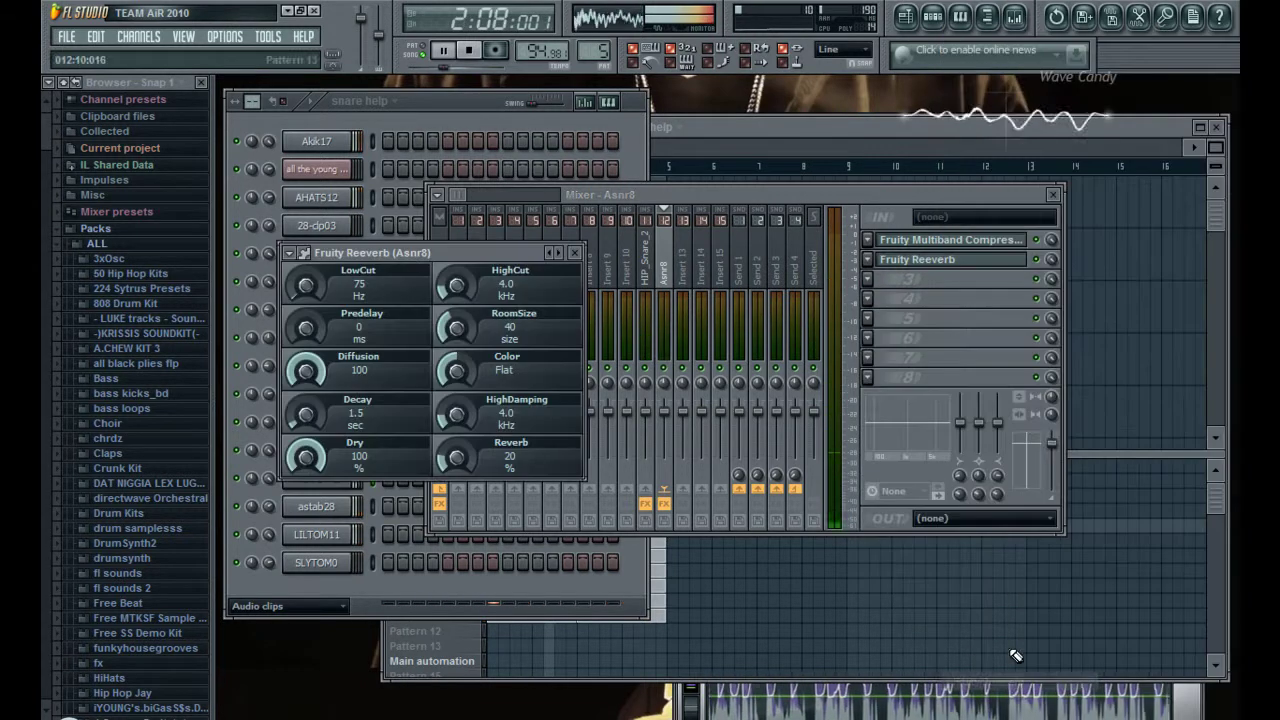
pyautogui.moveTo(452, 458); pyautogui.dragTo(459, 466)
pyautogui.moveTo(307, 415); pyautogui.dragTo(306, 425)
pyautogui.moveTo(455, 461); pyautogui.dragTo(451, 452)
pyautogui.moveTo(307, 411); pyautogui.dragTo(316, 418)
pyautogui.click(574, 253)
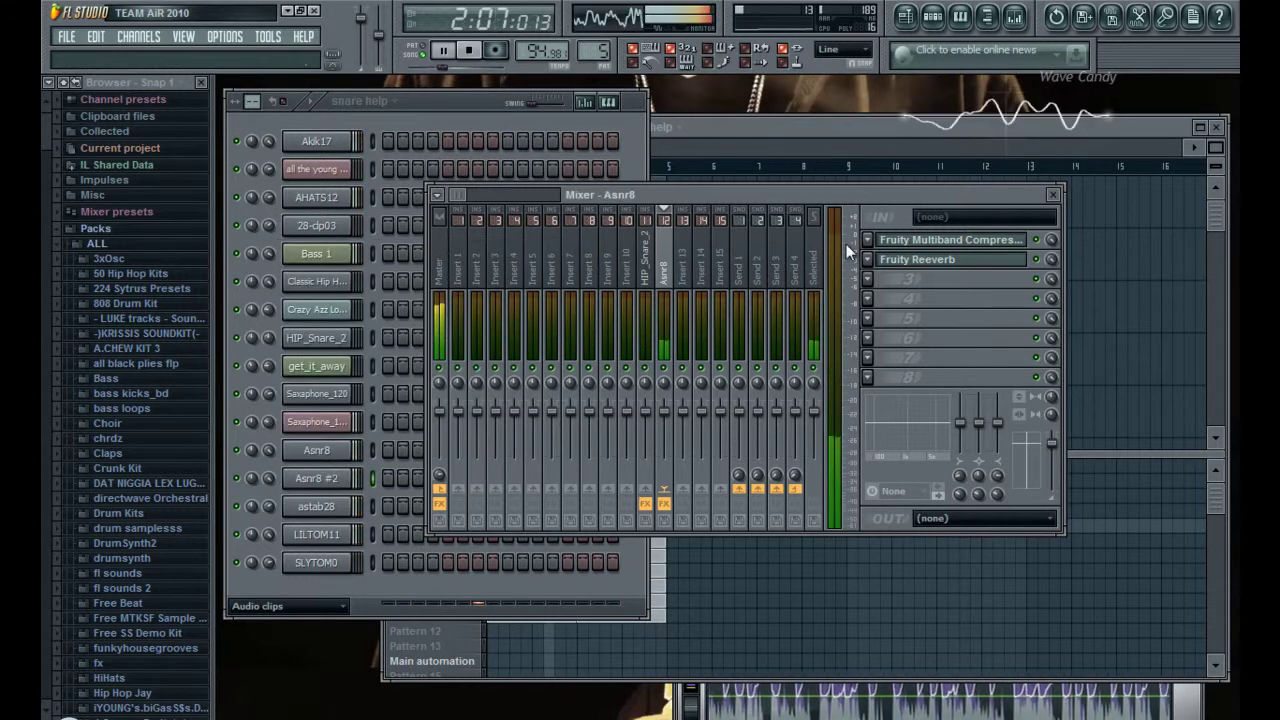
# - Add EQUO to slot 3 of the Asnr8 mixer track and draw a volume curve boosting the low-mid bands and cutting the highs
pyautogui.click(869, 277)
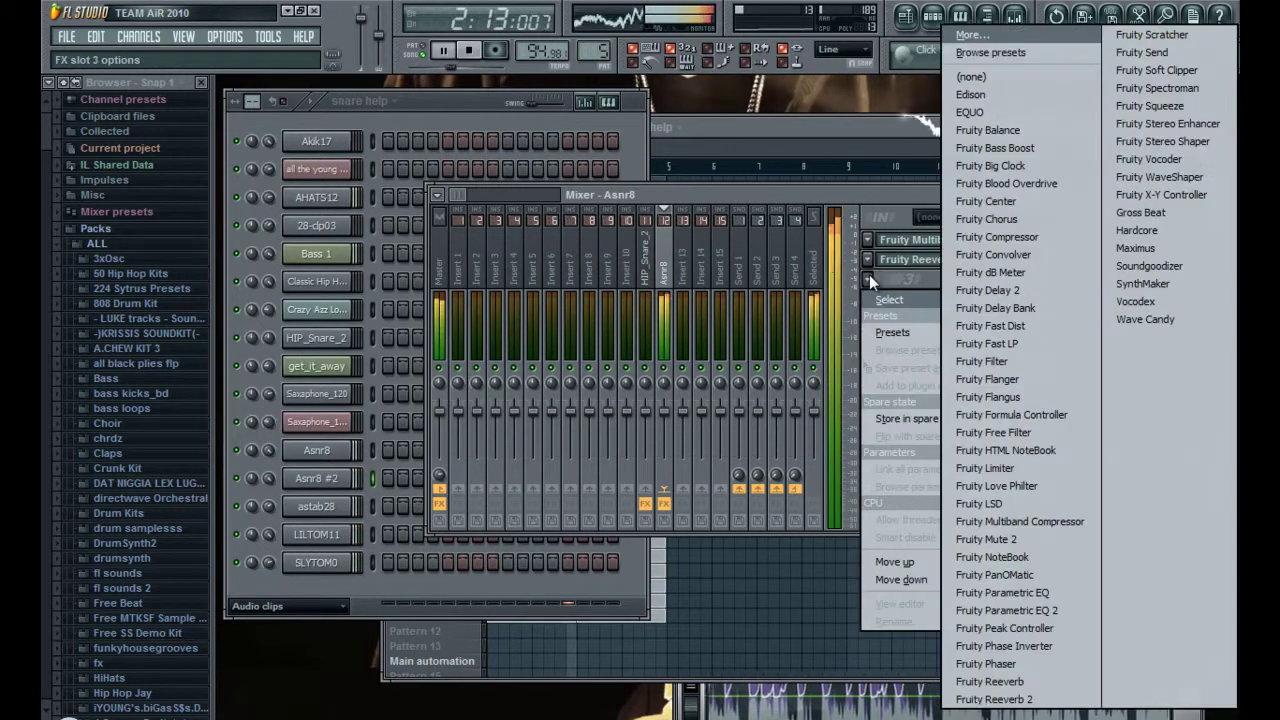
pyautogui.click(972, 111)
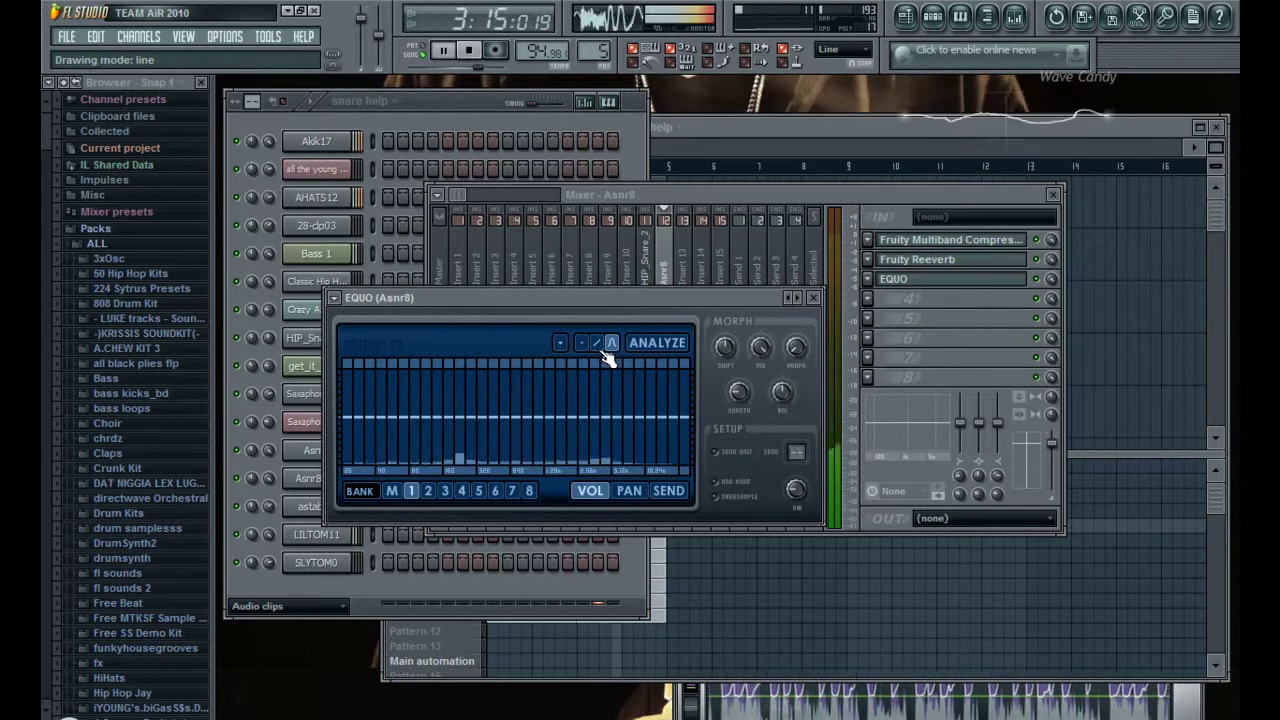
pyautogui.moveTo(560, 423)
pyautogui.mouseDown()
pyautogui.moveTo(605, 410)
pyautogui.moveTo(453, 453)
pyautogui.moveTo(591, 423)
pyautogui.moveTo(640, 462)
pyautogui.mouseUp()
pyautogui.moveTo(504, 444)
pyautogui.mouseDown()
pyautogui.moveTo(486, 423)
pyautogui.moveTo(457, 423)
pyautogui.moveTo(459, 398)
pyautogui.mouseUp()
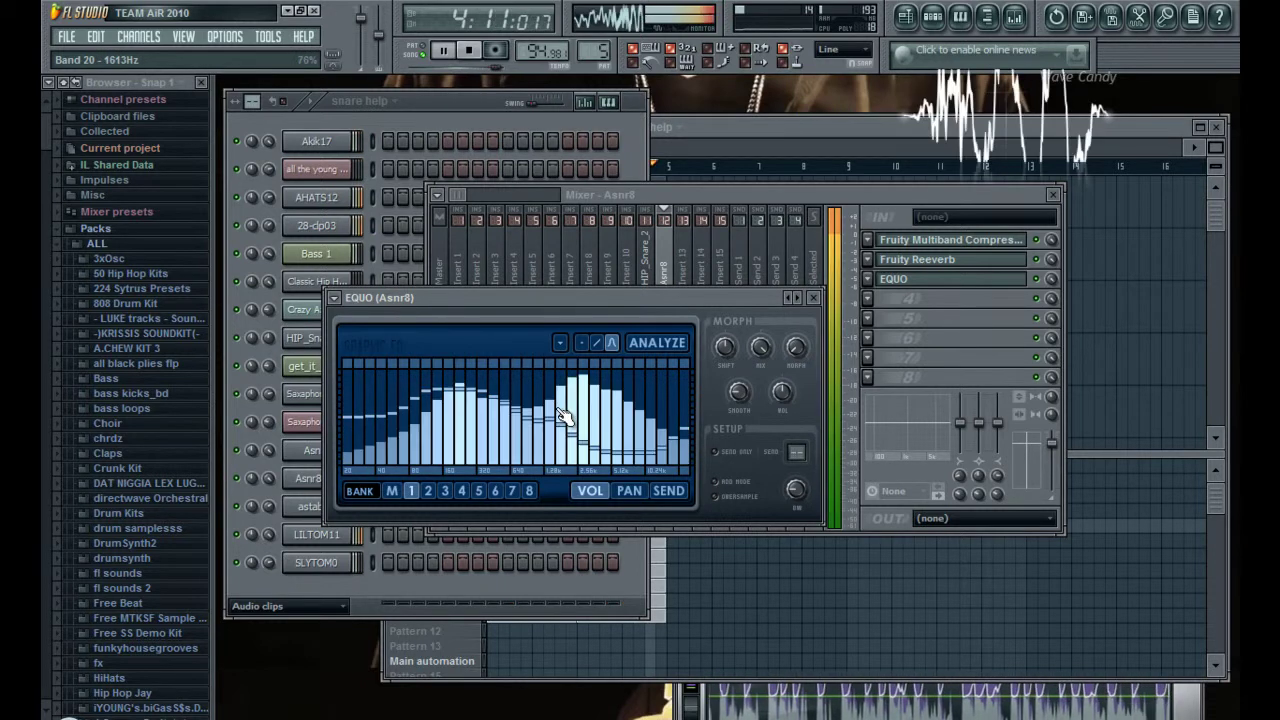
pyautogui.moveTo(603, 443); pyautogui.dragTo(603, 440)
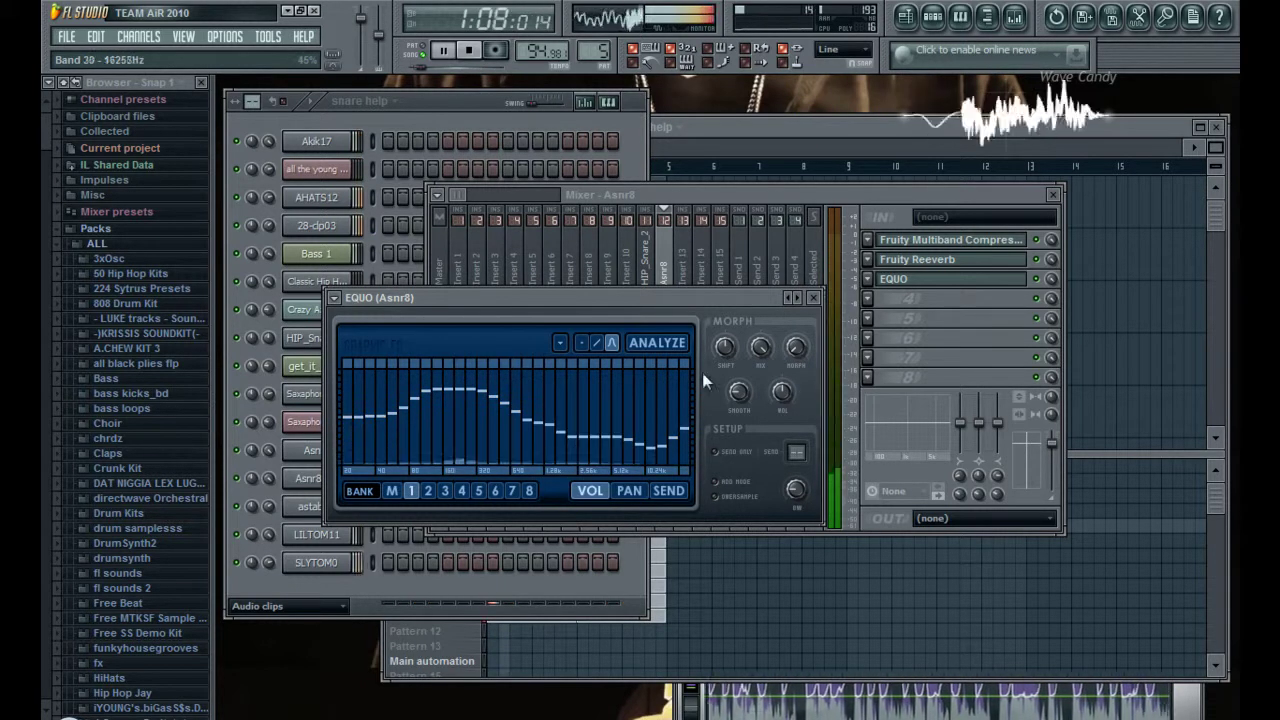
pyautogui.click(813, 297)
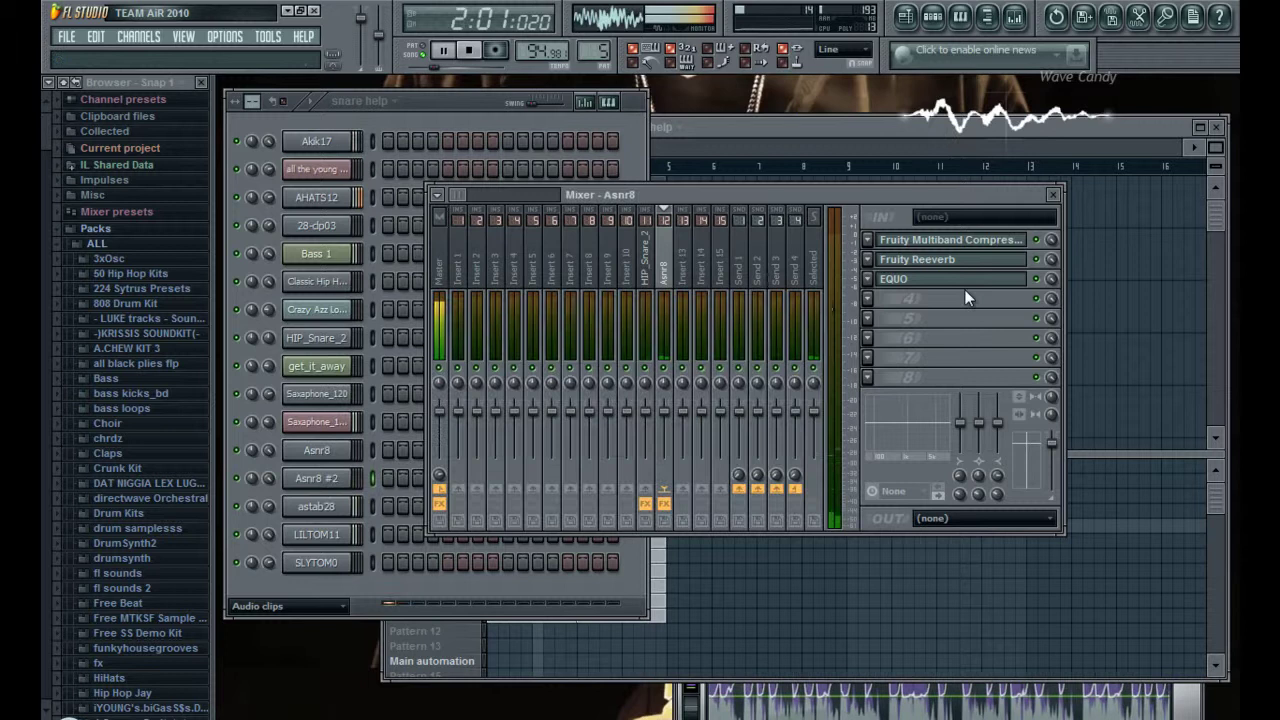
pyautogui.click(1055, 195)
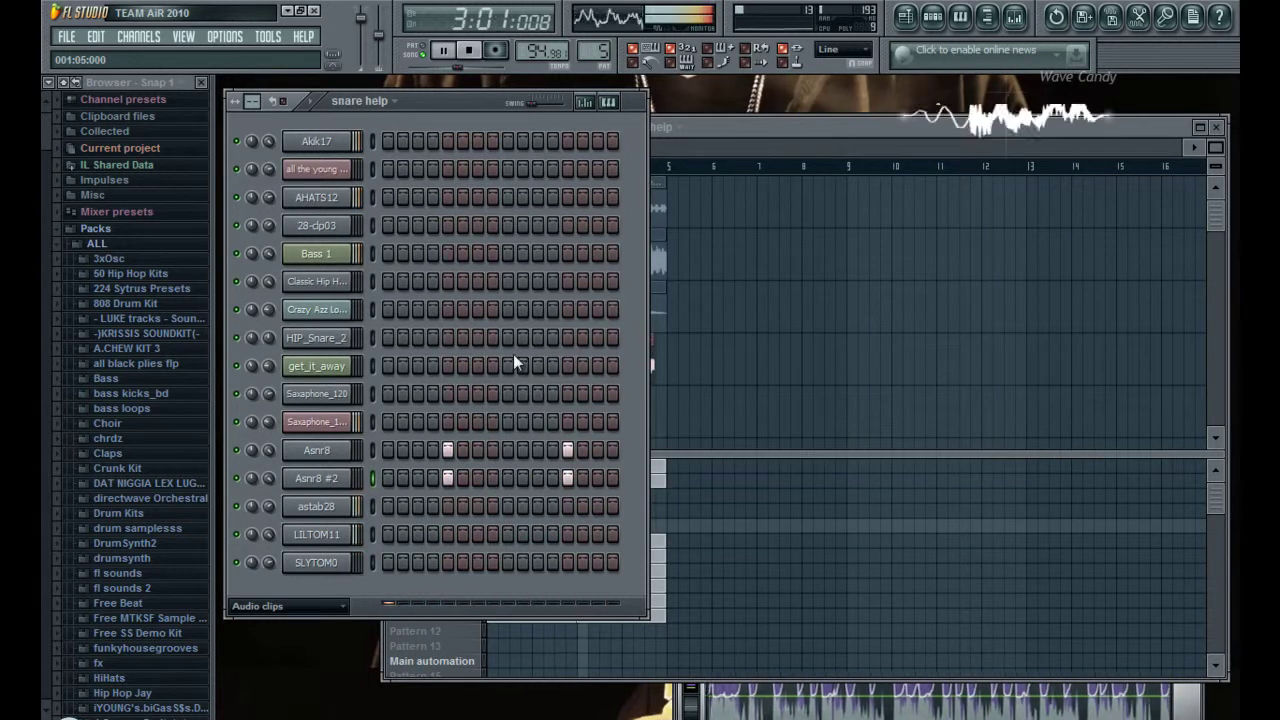
# - Unmute Track 2 with the Crazy Azz Loop in the playlist and mute the astab28 channel
pyautogui.click(769, 126)
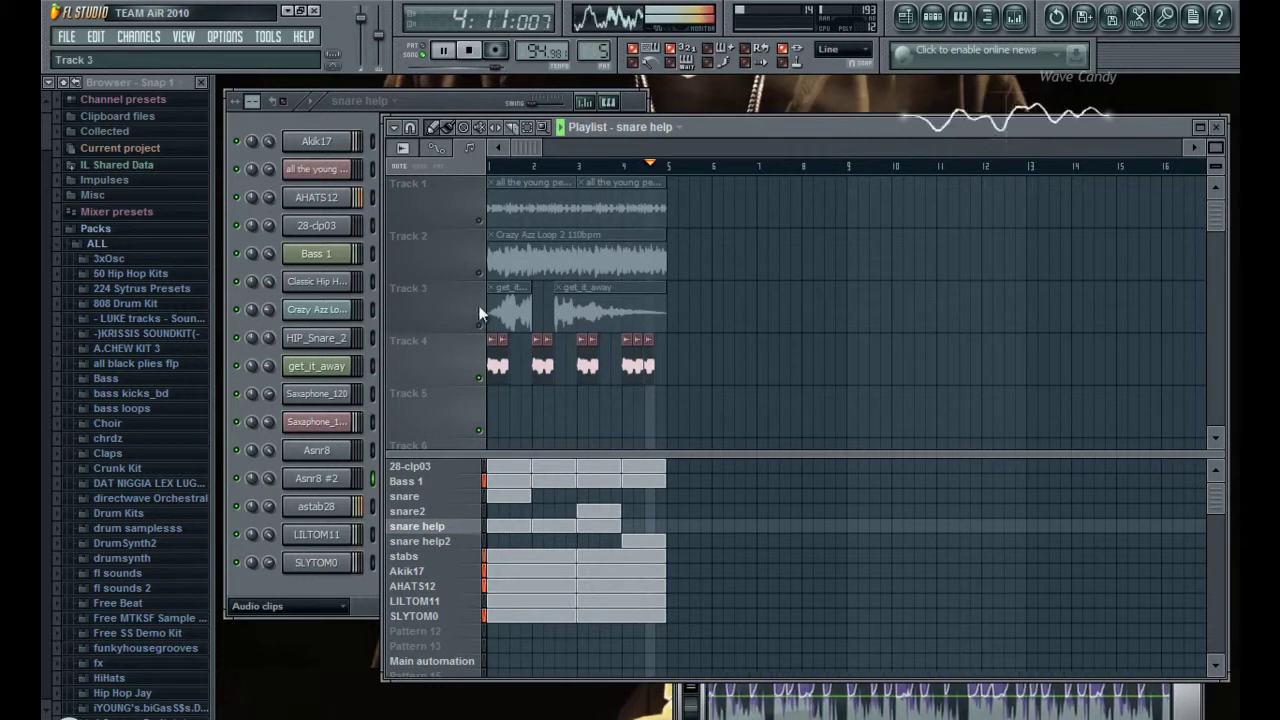
pyautogui.click(479, 273)
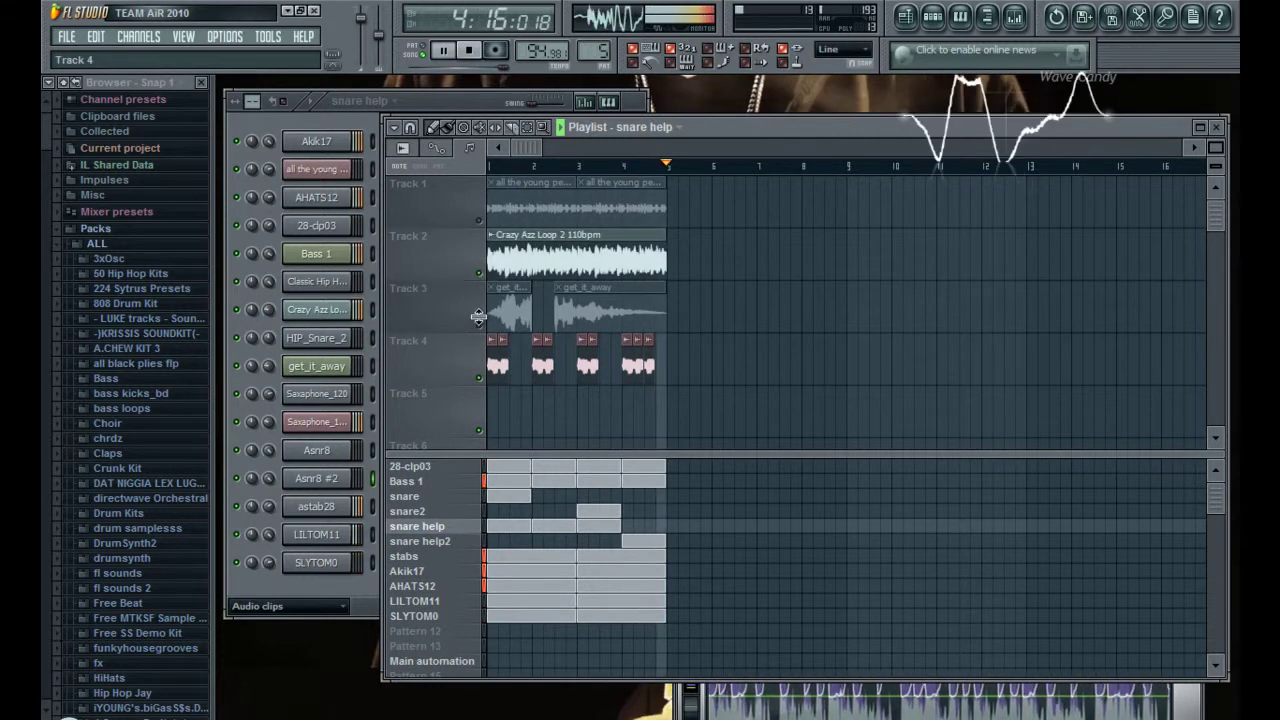
pyautogui.click(242, 506)
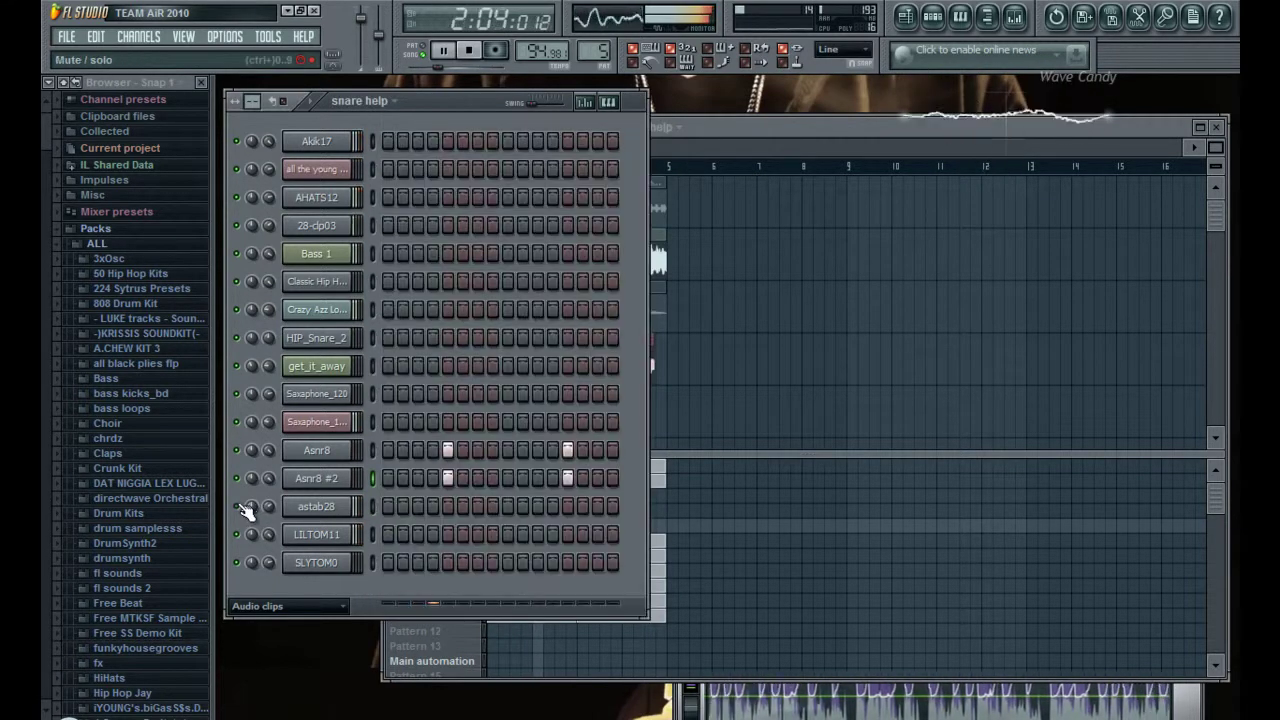
# - Unmute Track 3 with the get_it_away clips and Track 1 in the playlist
pyautogui.click(703, 130)
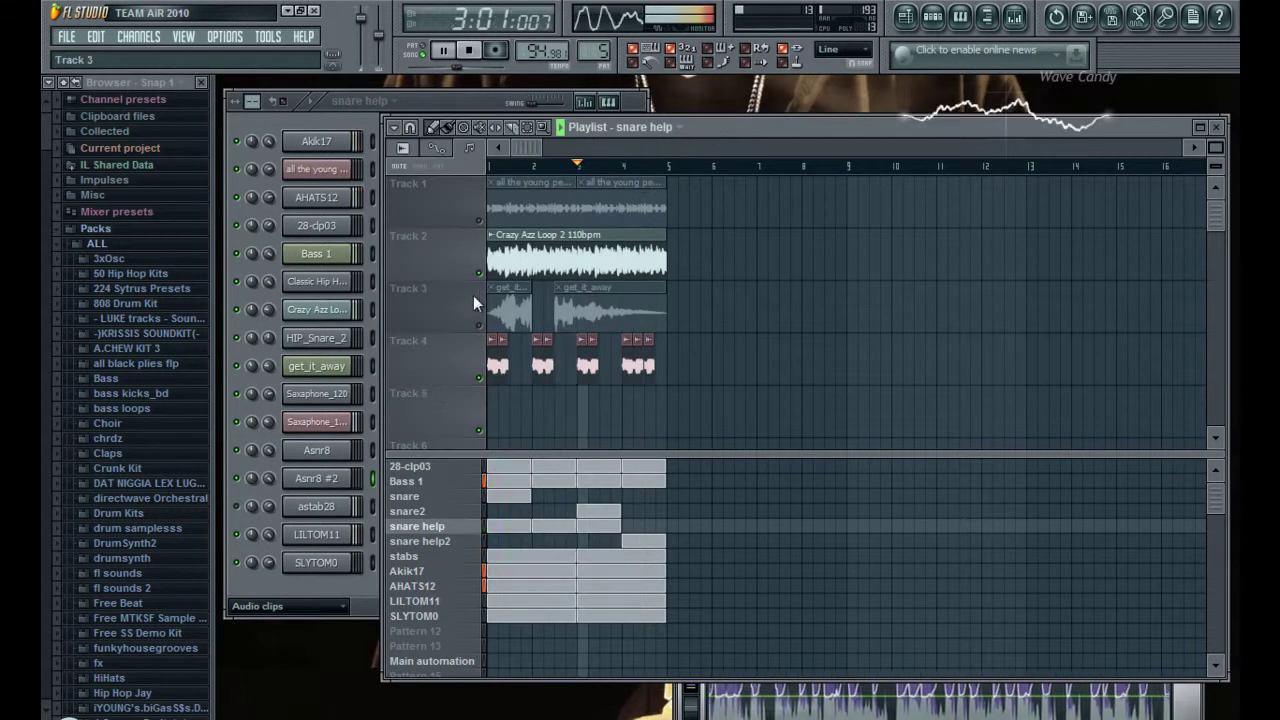
pyautogui.click(479, 324)
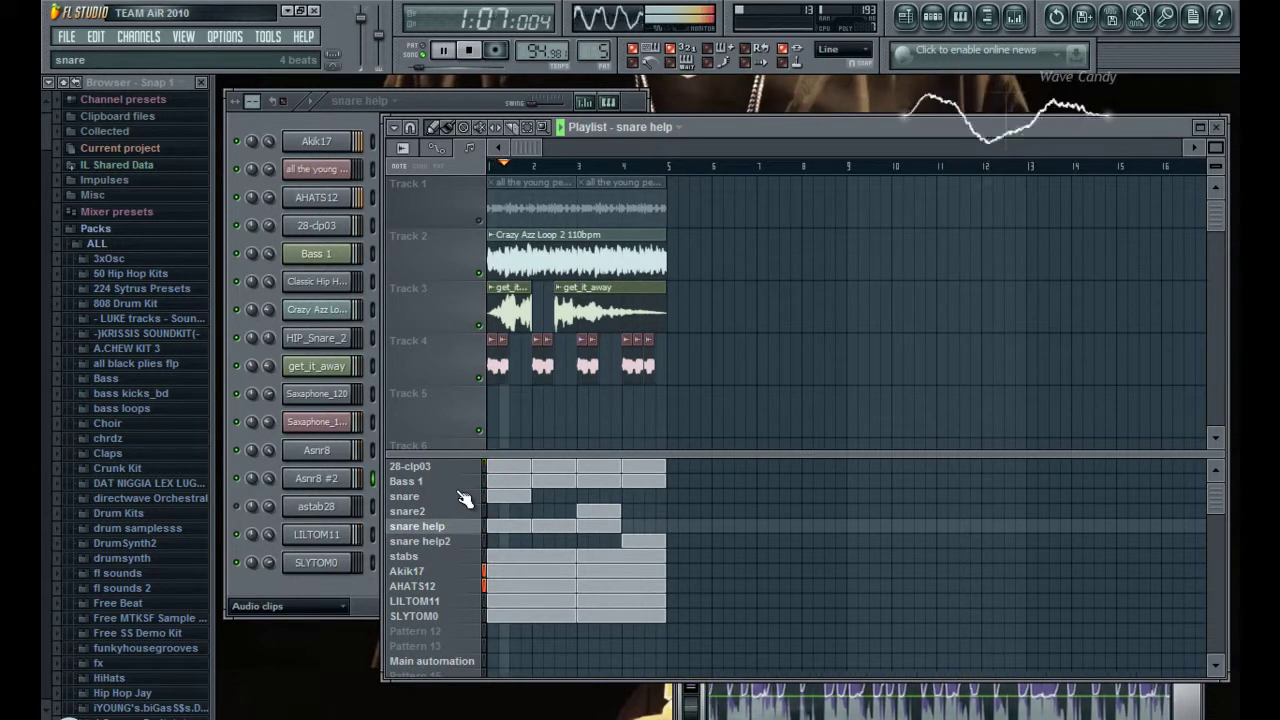
pyautogui.click(481, 223)
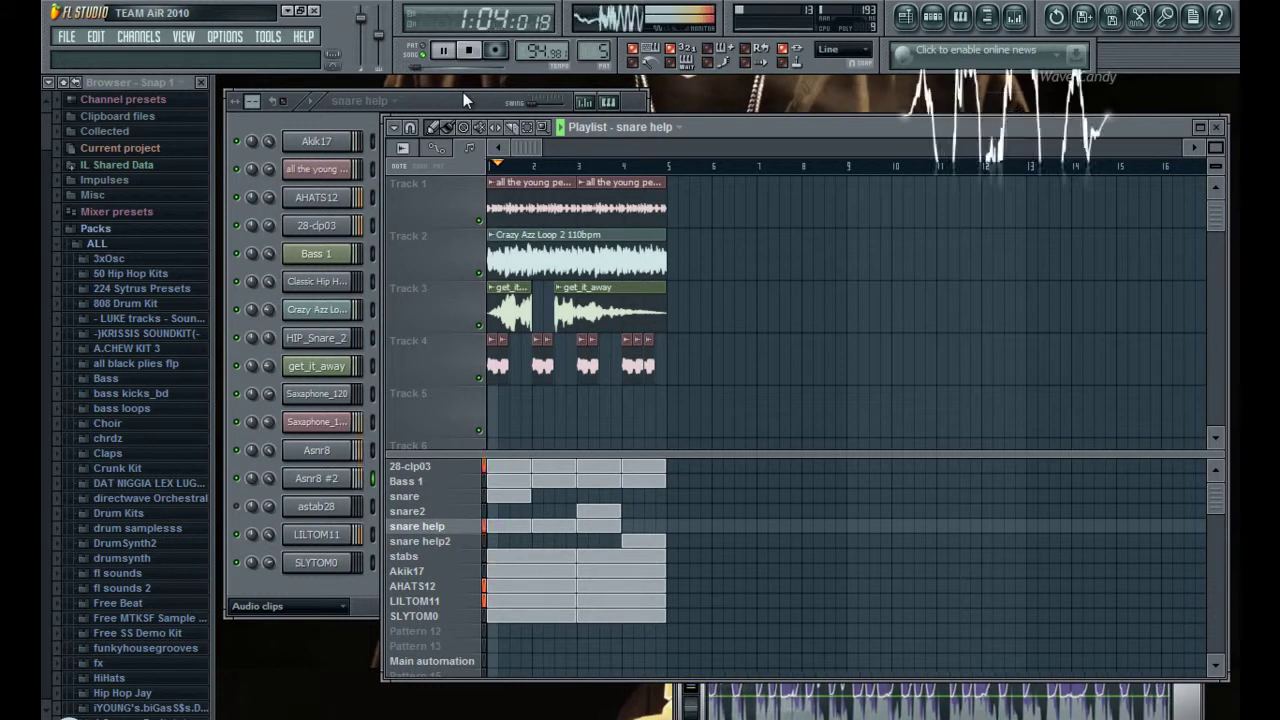
# - Mute Tracks 4, 3 and 1 in the playlist, leaving Track 2 playing
pyautogui.click(479, 377)
pyautogui.click(479, 325)
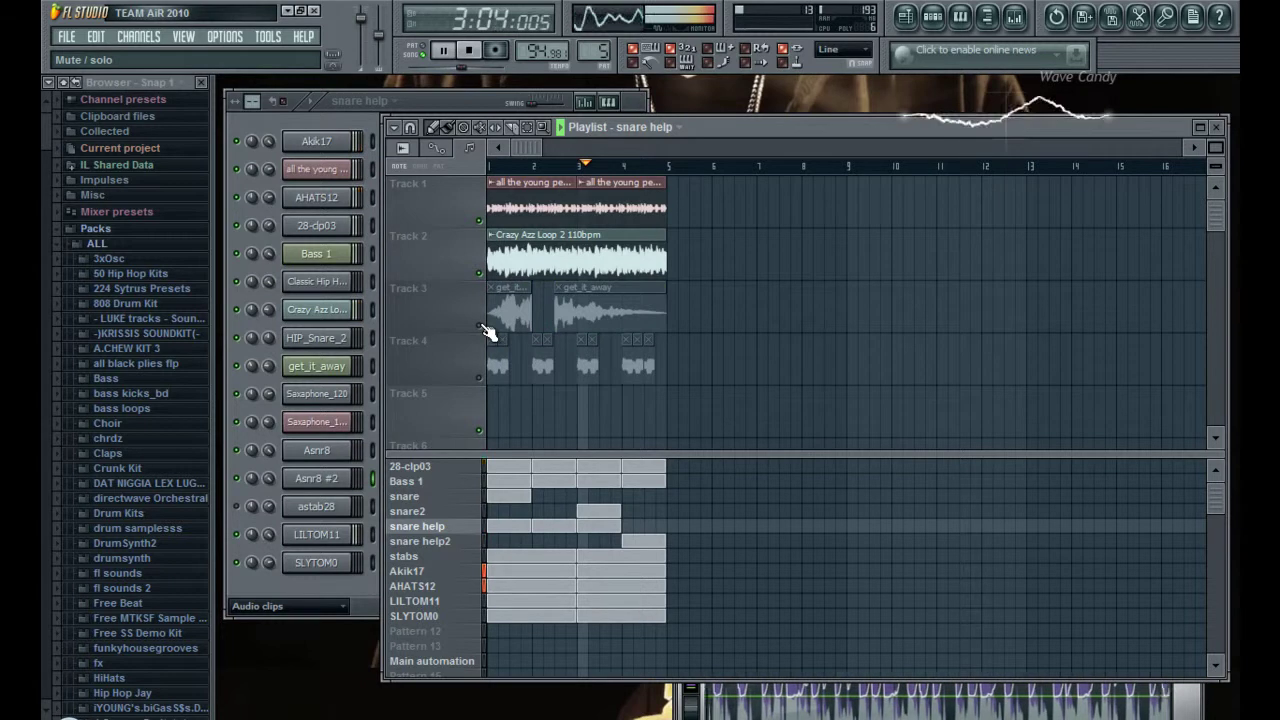
pyautogui.click(479, 221)
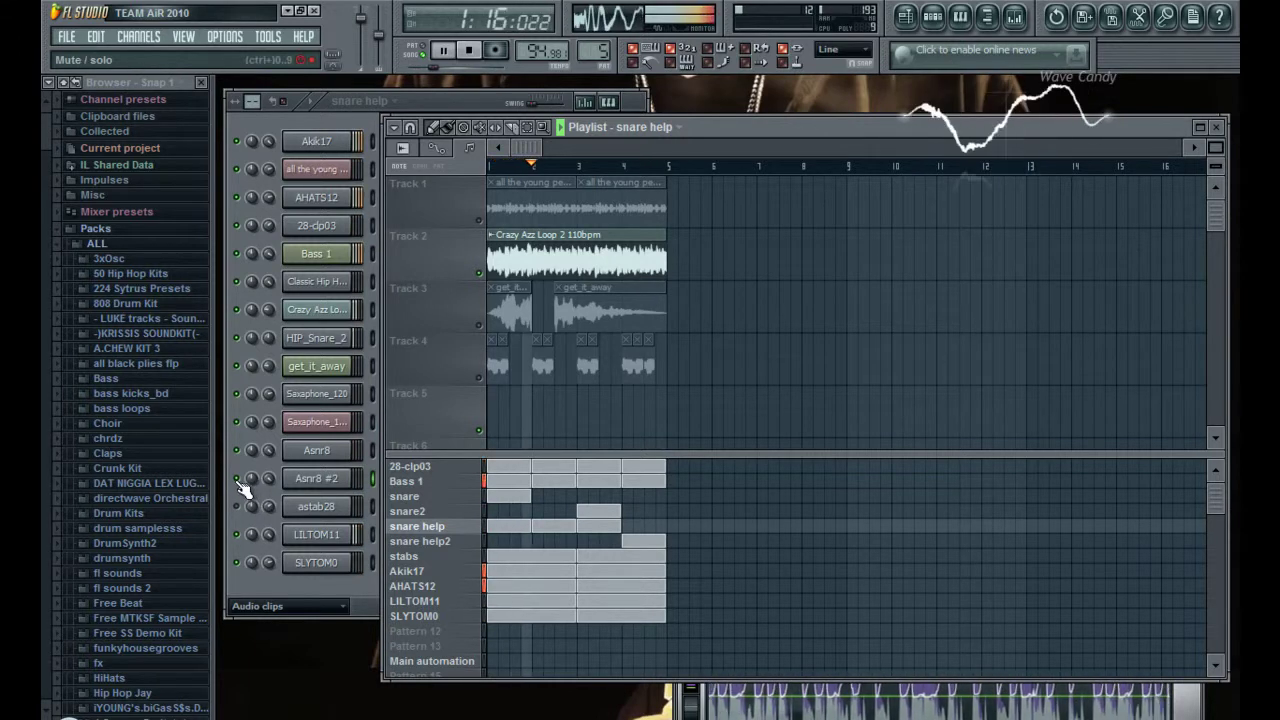
# - Mute the Akik17 and AHATS12 channels while the beat plays
pyautogui.click(288, 582)
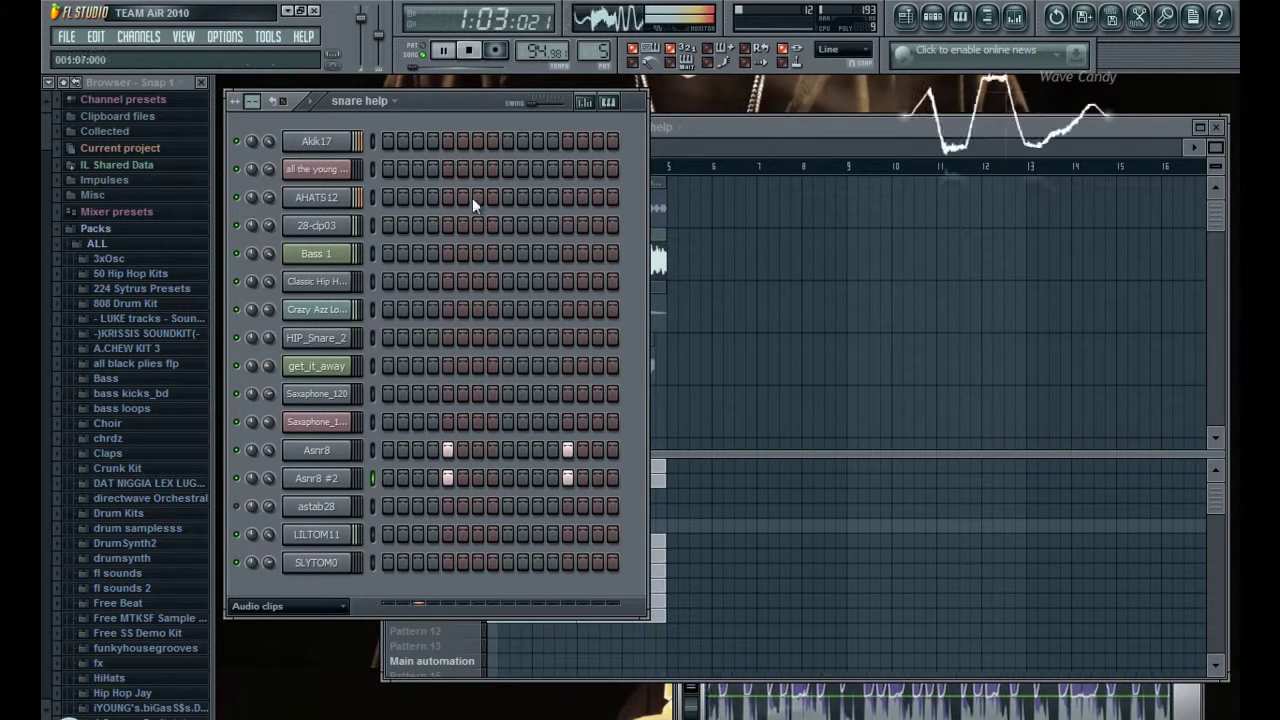
pyautogui.click(751, 134)
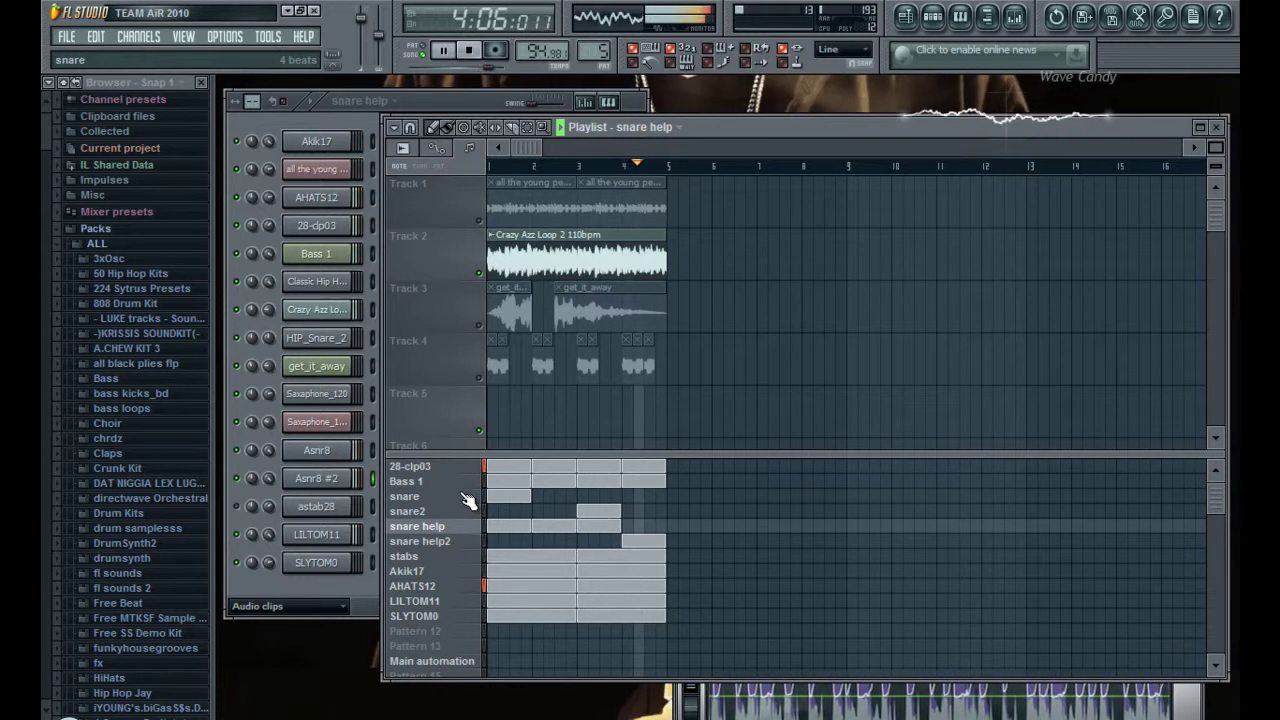
pyautogui.click(237, 141)
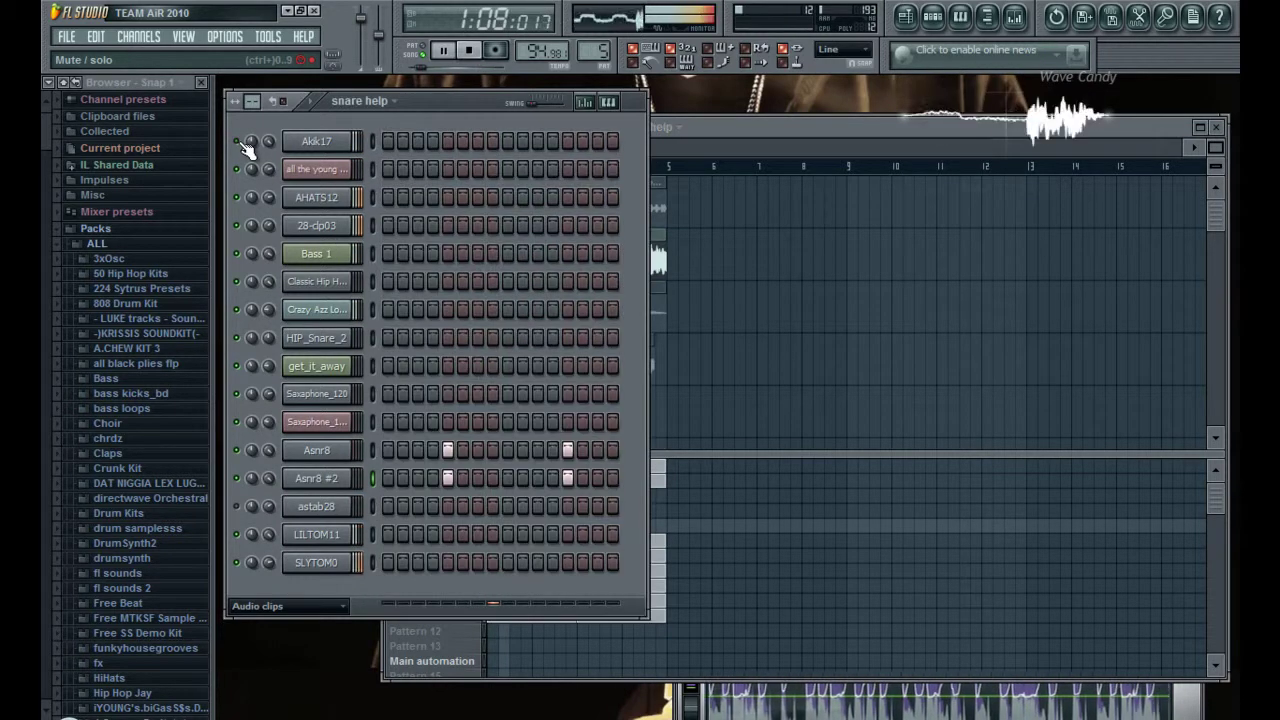
pyautogui.click(758, 130)
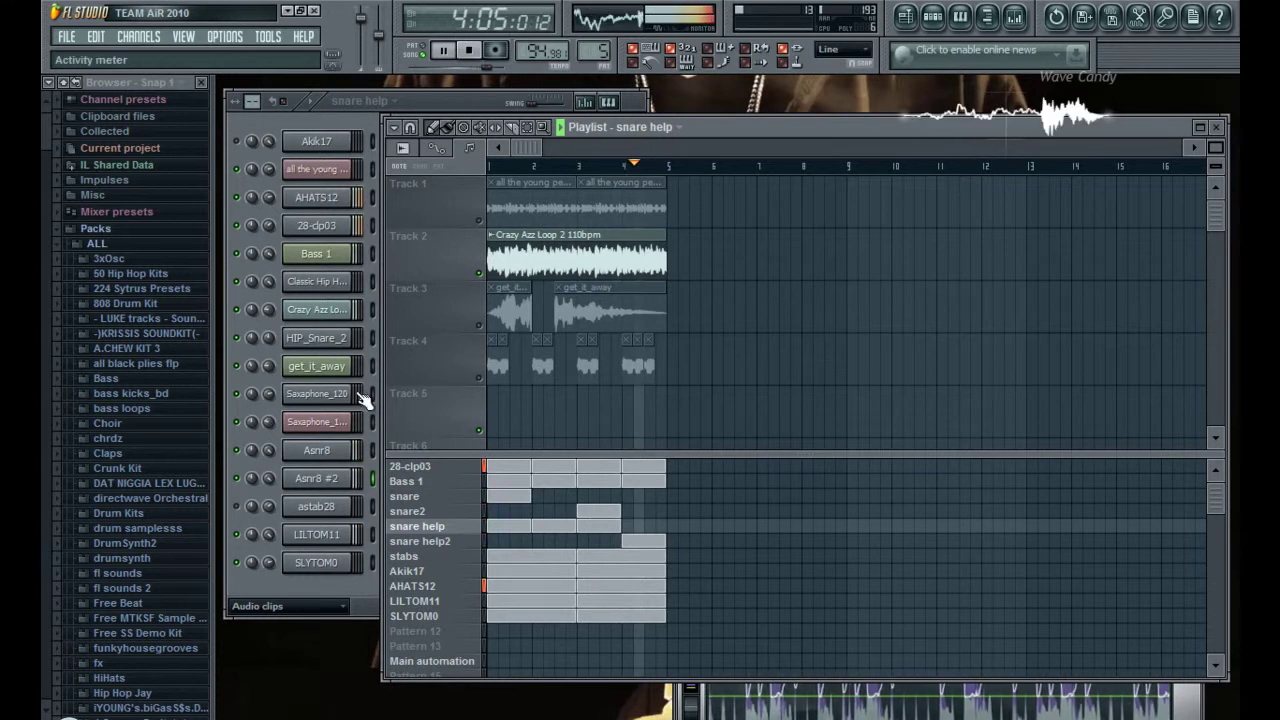
pyautogui.click(240, 199)
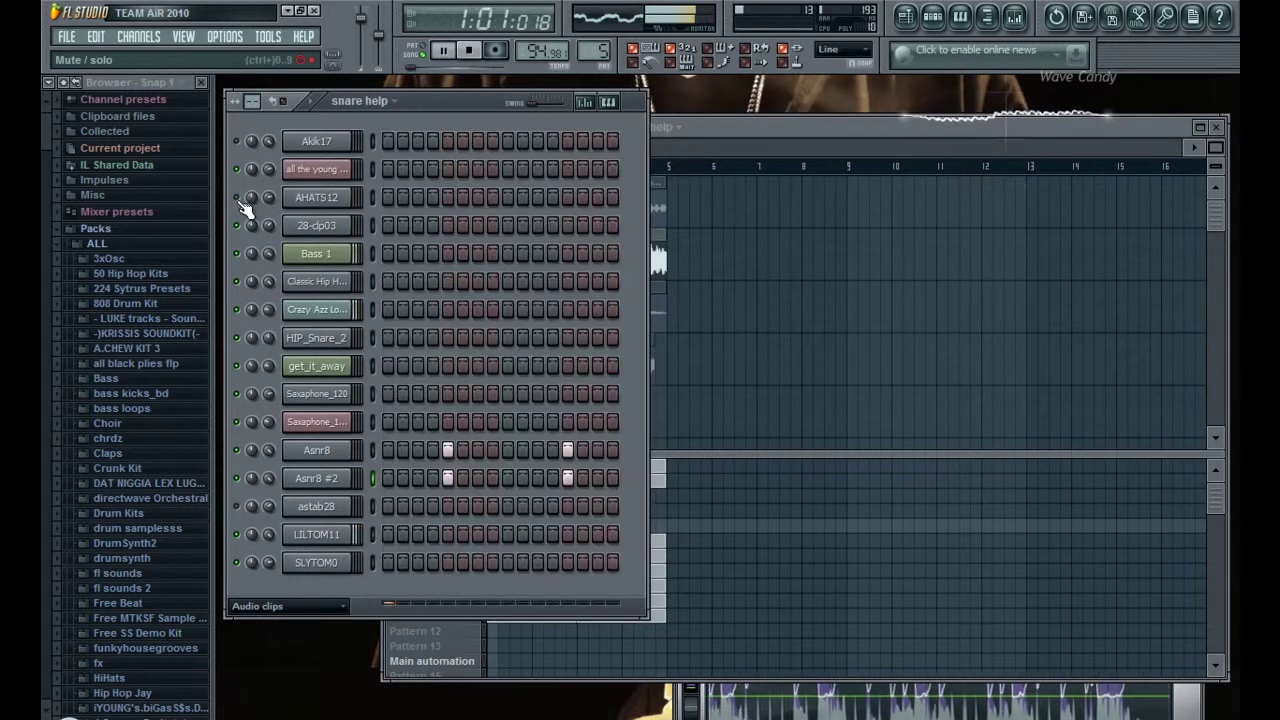
# - Mute playlist Track 2 and the Bass 1 channel, and stop playback
pyautogui.click(743, 136)
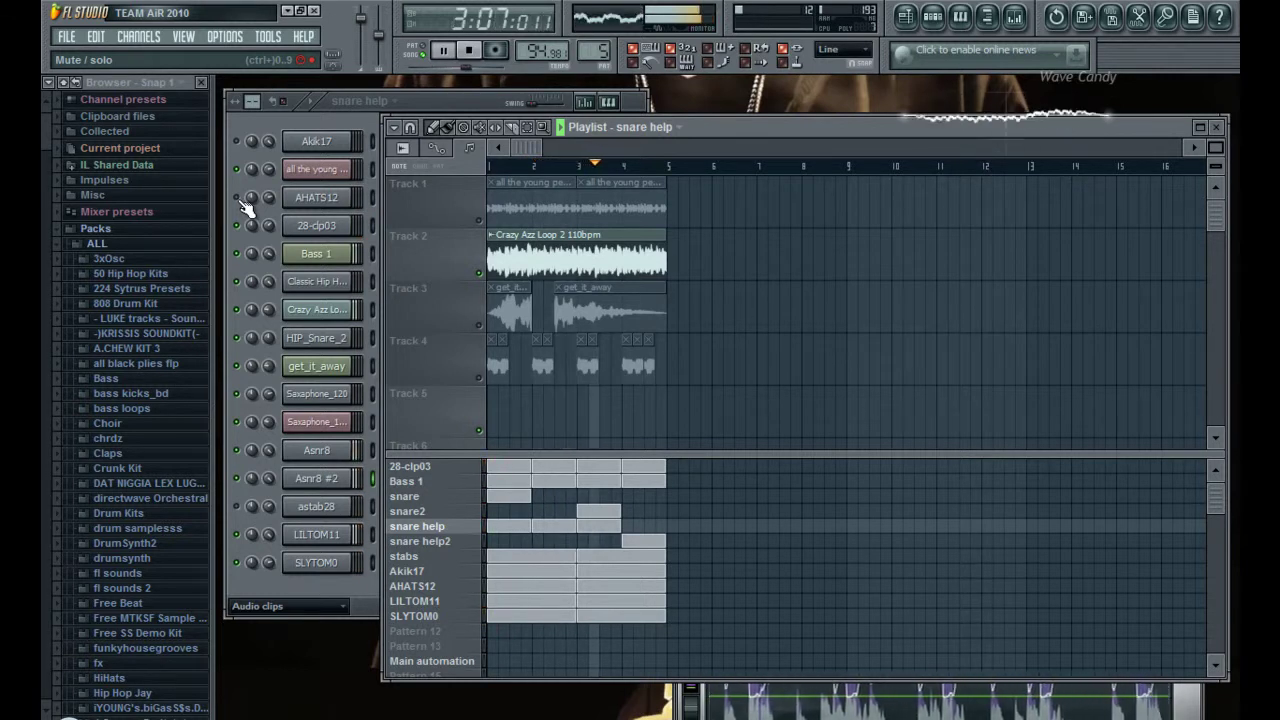
pyautogui.click(480, 273)
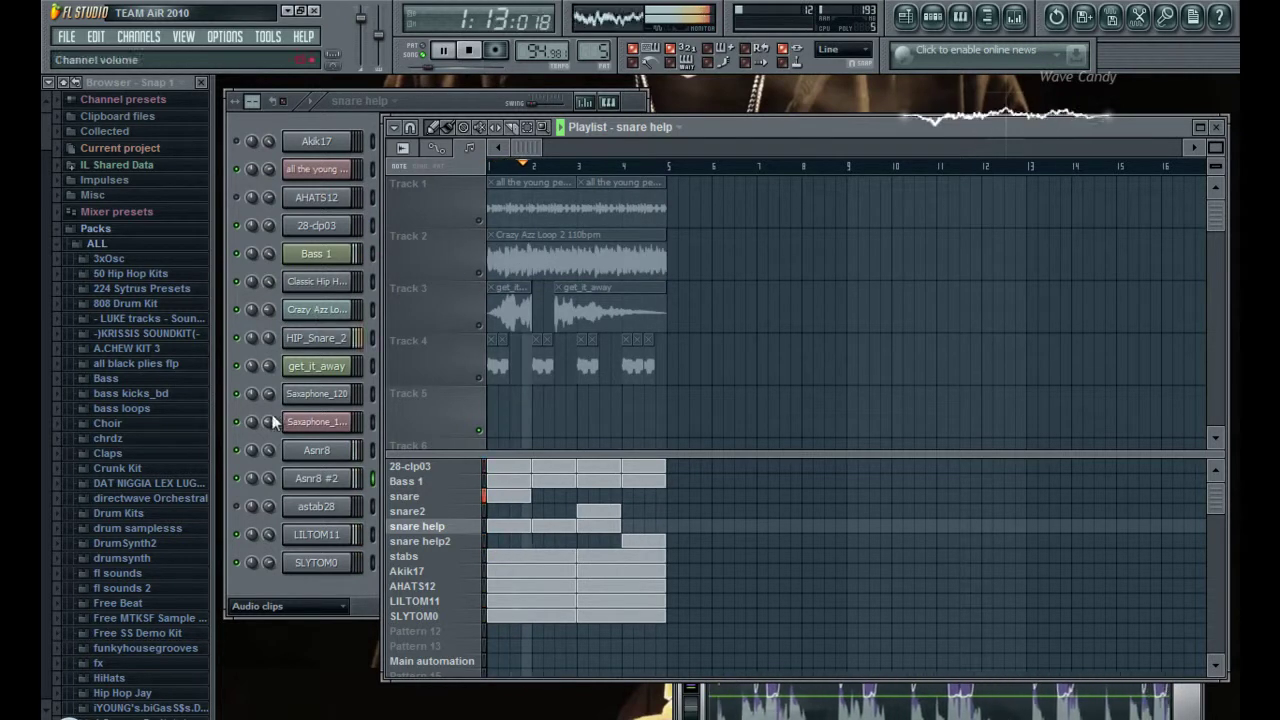
pyautogui.click(240, 268)
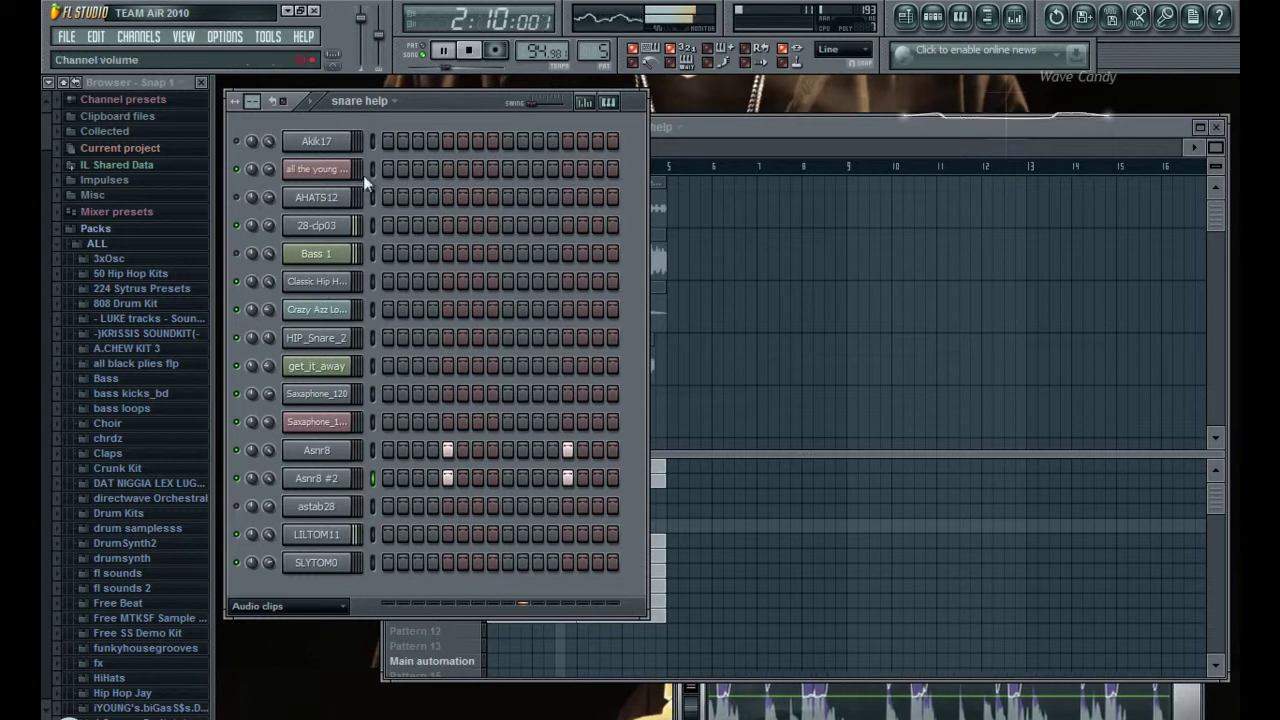
pyautogui.click(793, 129)
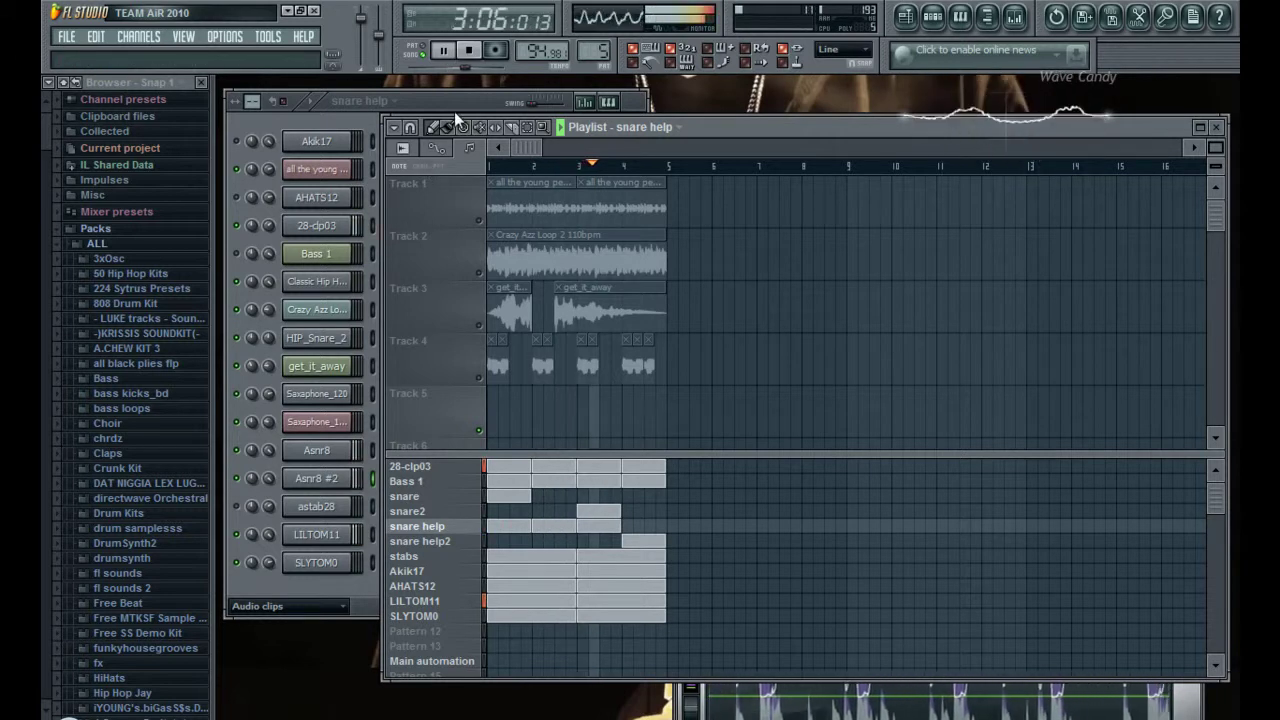
pyautogui.click(472, 53)
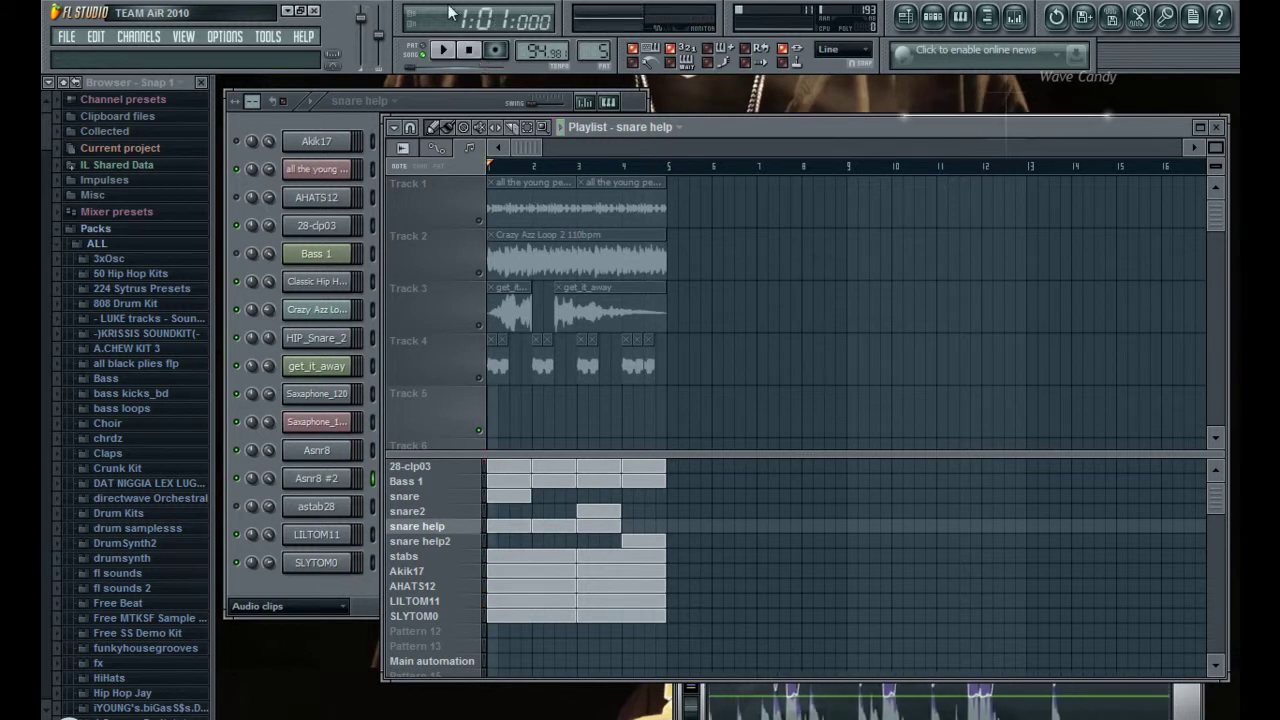